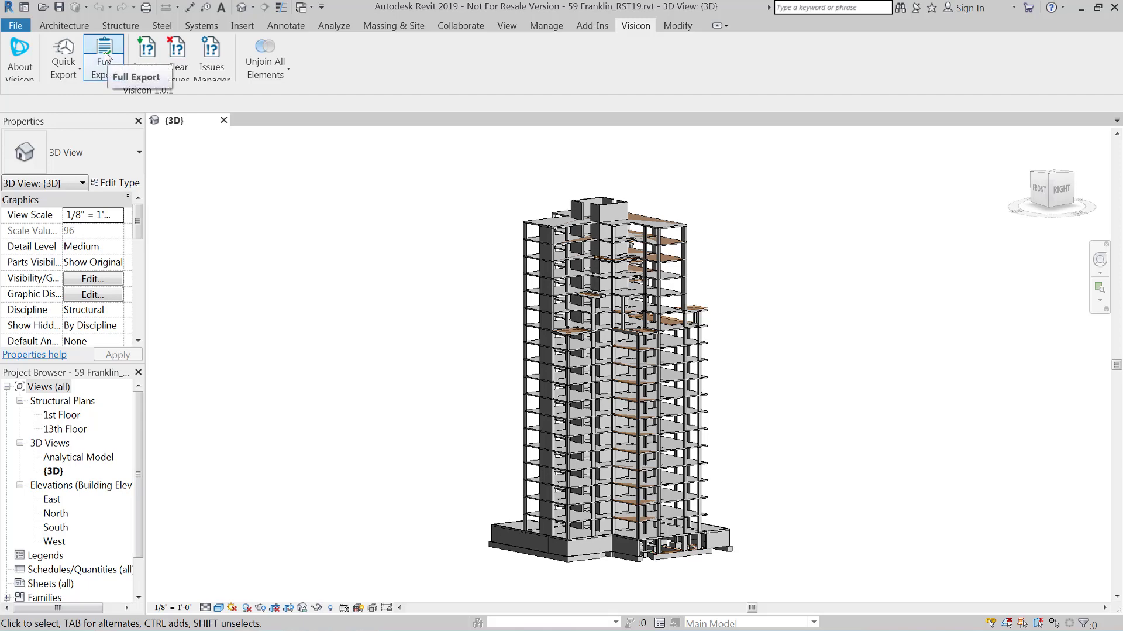
Step: Switch to the 59_Franklin_PT_design.adm model in ADAPT-Builder and show its available export formats
key("super")
left_click(344, 621)
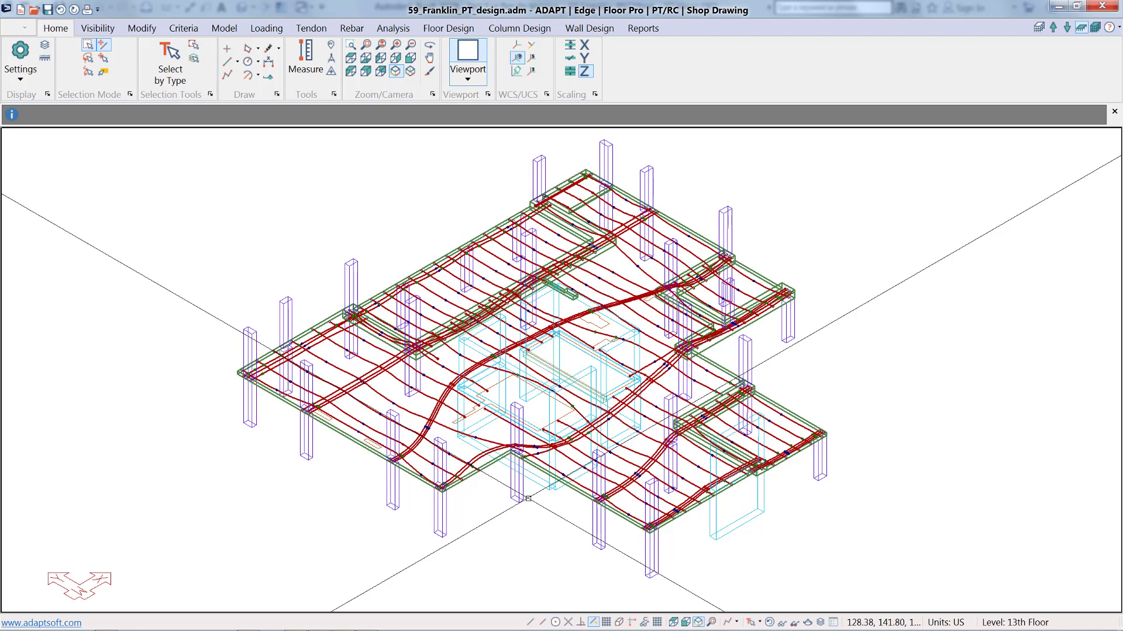
left_click(22, 31)
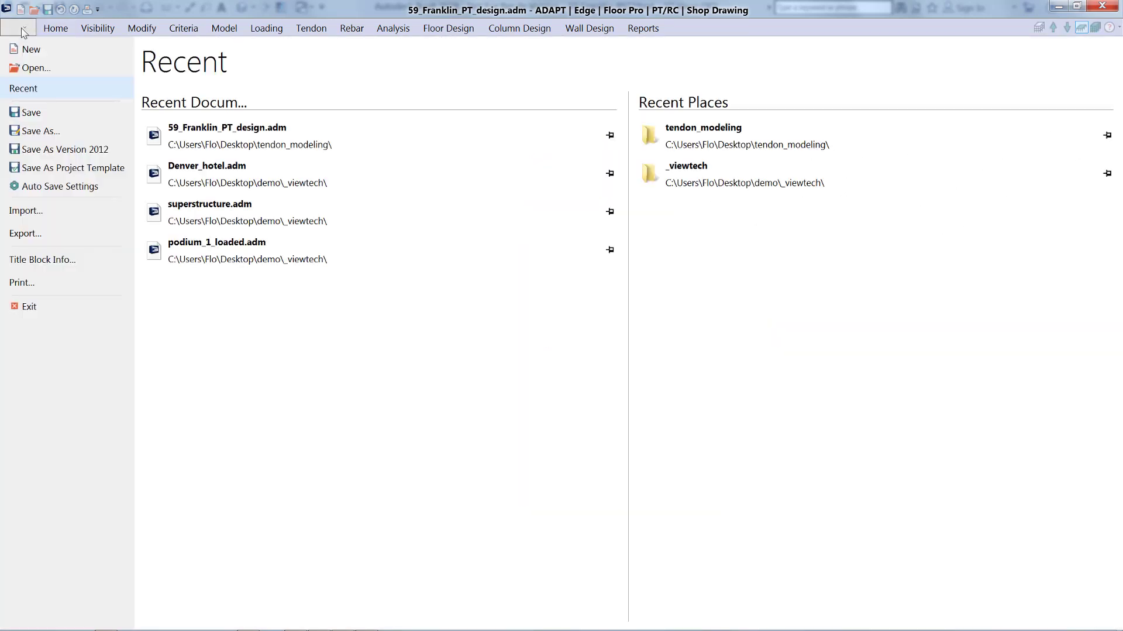
left_click(66, 235)
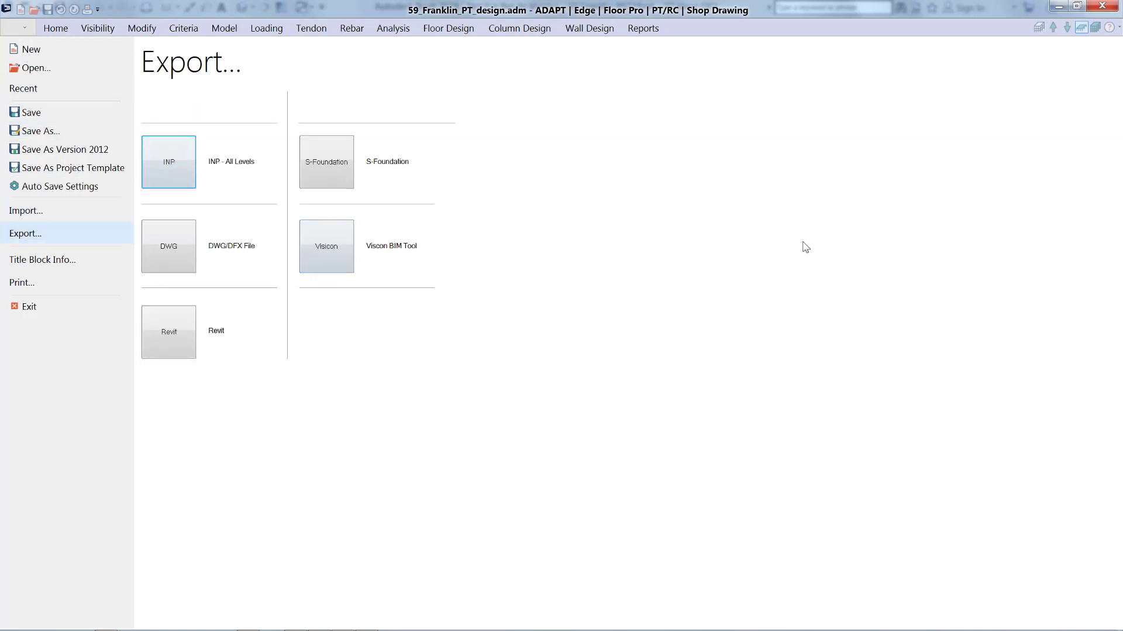
Step: Open the project 59 Franklin_RST19.vxf from the tendon_modeling folder in Visicon
key("super")
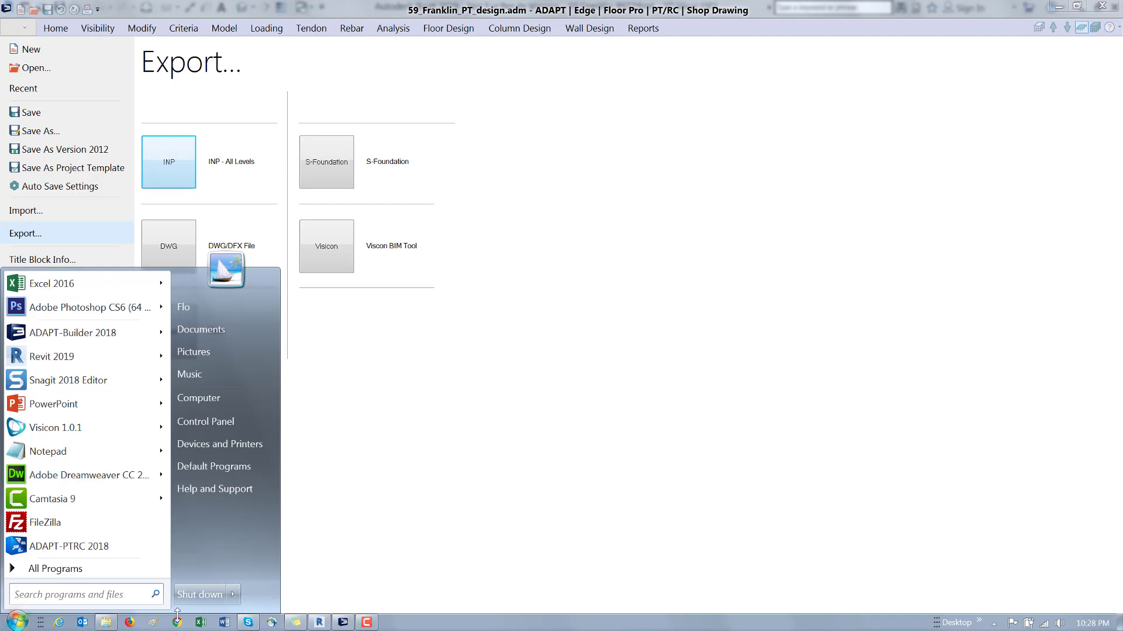
left_click(106, 621)
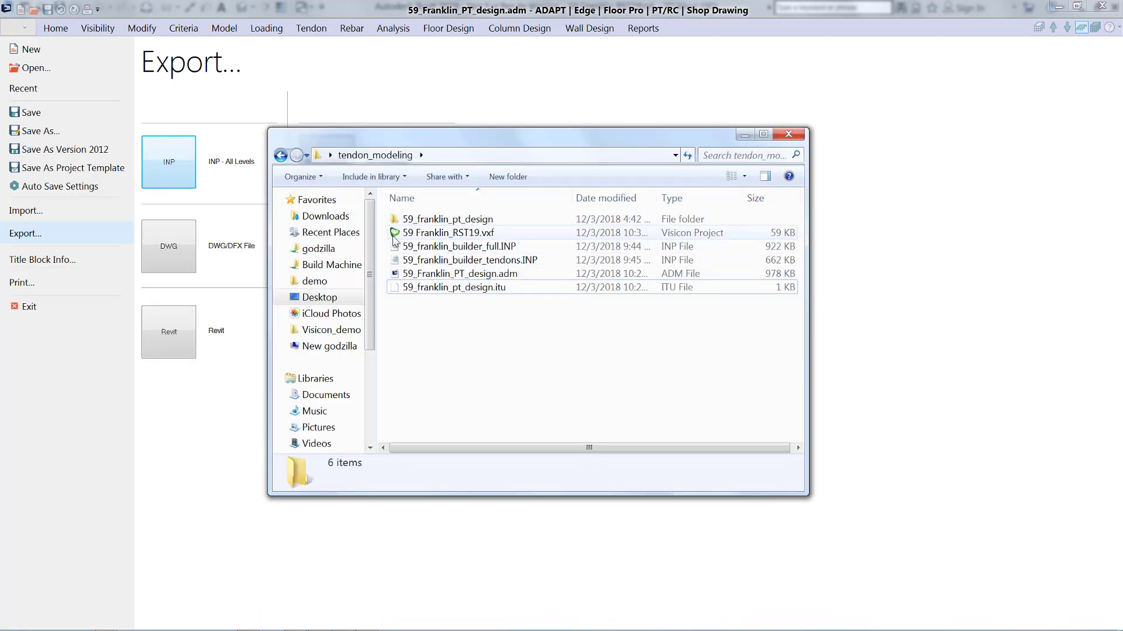
left_click(431, 234)
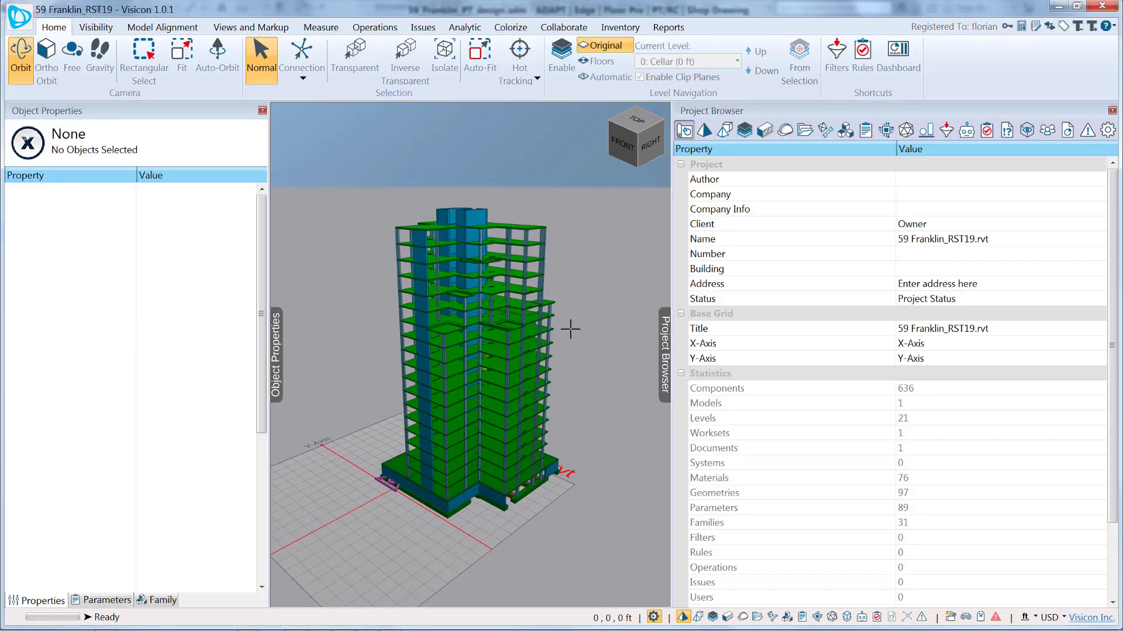
Step: Merge the tendon file 59_franklin_builder_tendons.INP into the open building model
left_click(95, 27)
left_click(14, 22)
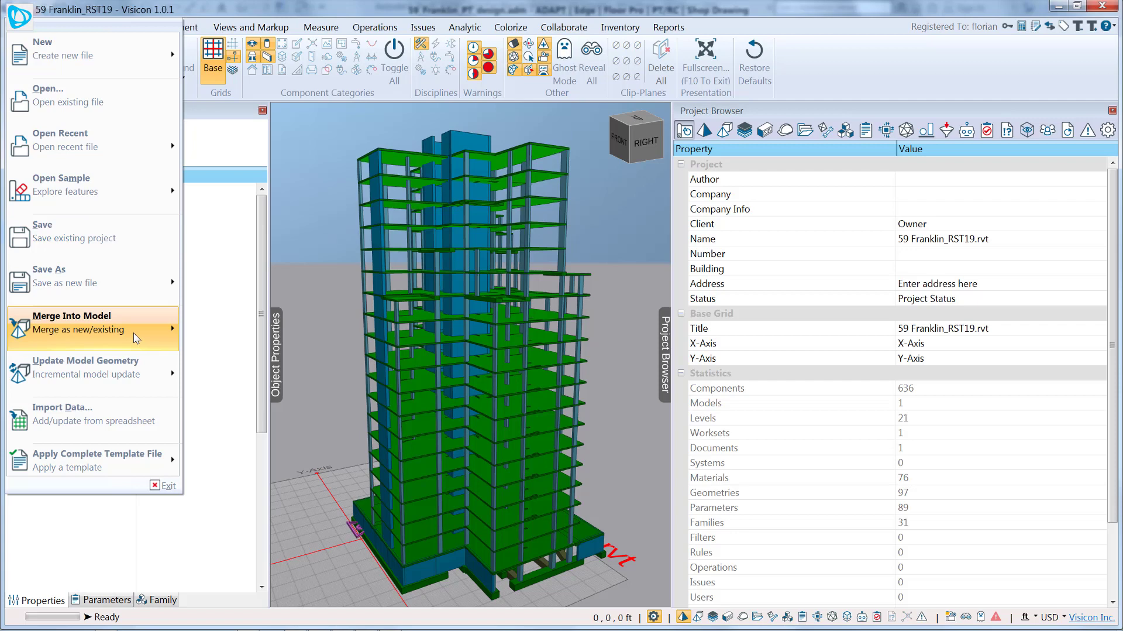
mouse_move(133, 333)
left_click(237, 342)
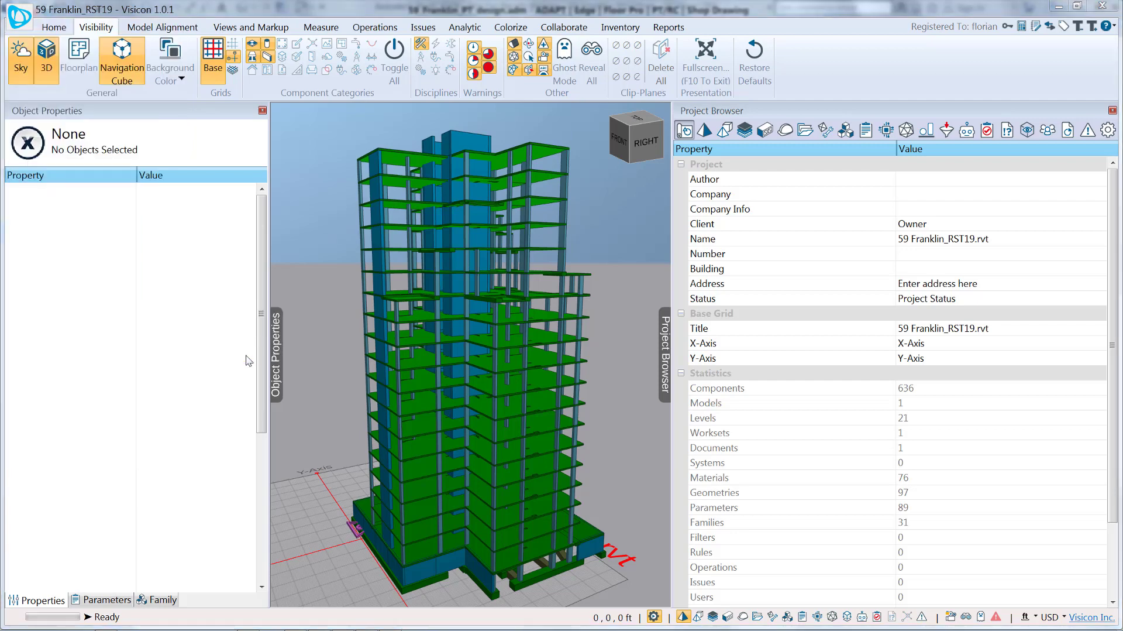
left_click(428, 298)
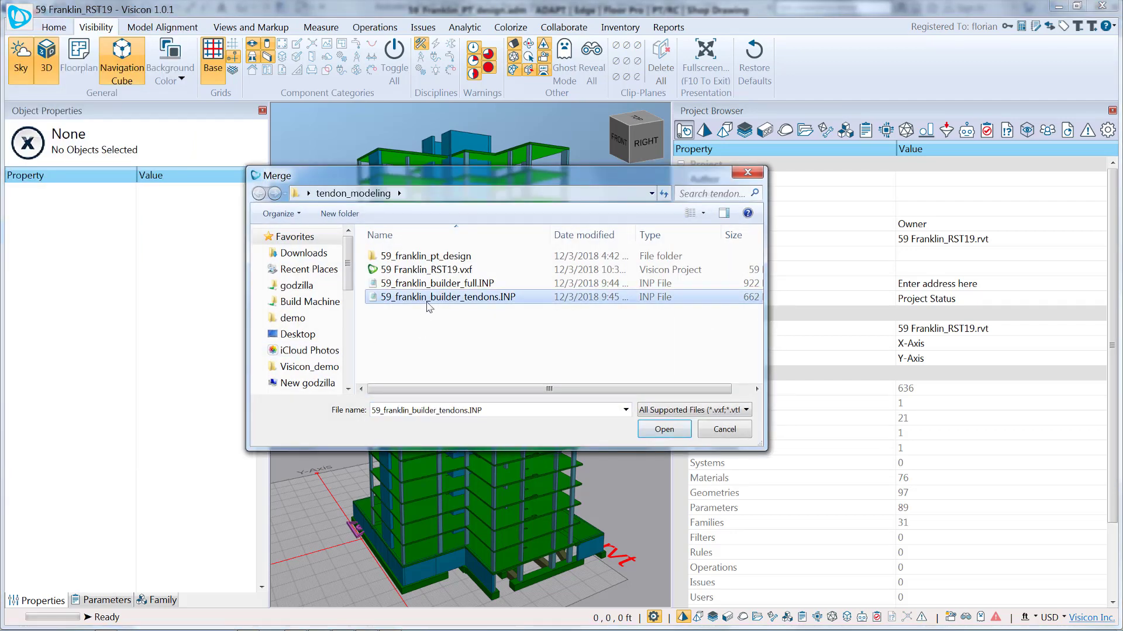
left_click(665, 428)
Step: Add a clip plane on the edge face of the 20-inch structural floor at the 13th Floor, where the tendon anchors sit
left_click(577, 389)
scroll(562, 362, "up", 5)
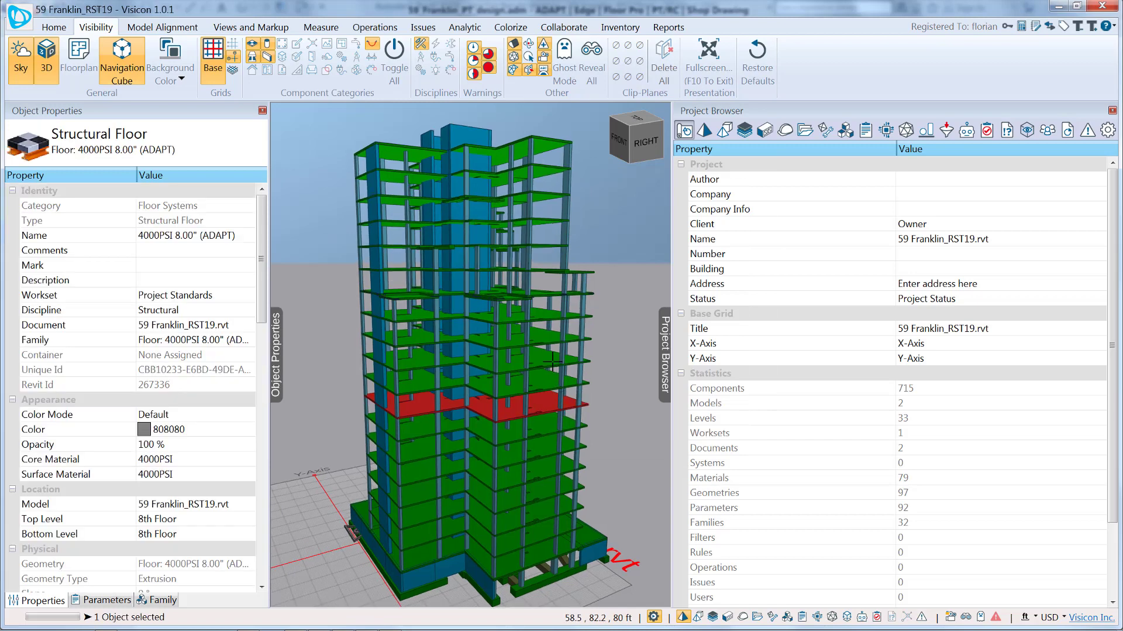
left_click_drag(583, 286, 514, 426)
scroll(514, 426, "up", 5)
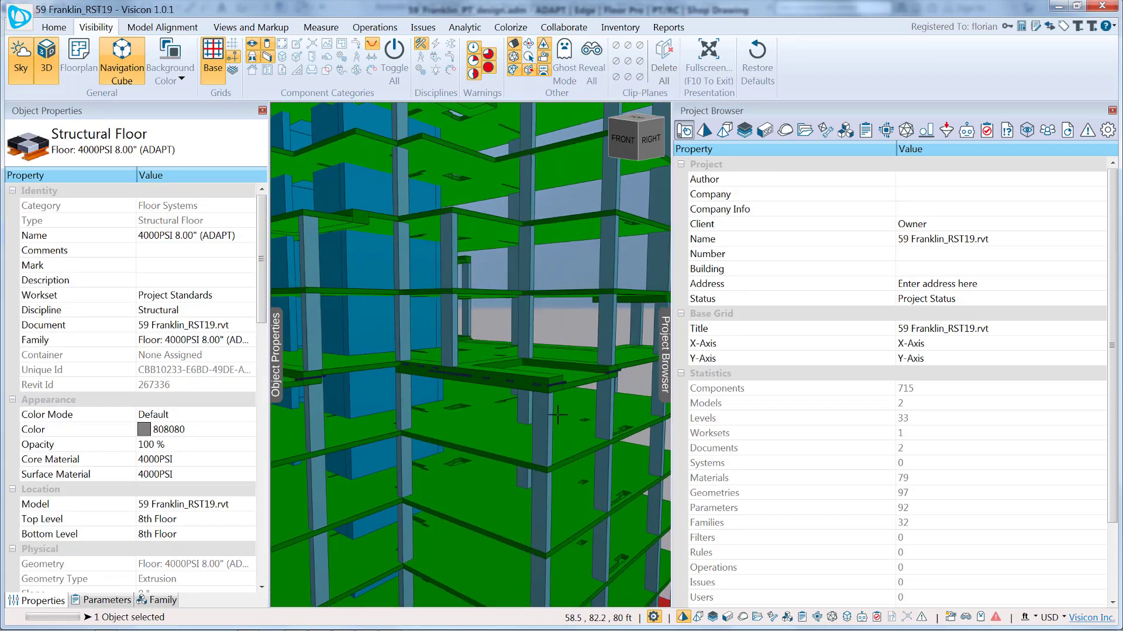
scroll(559, 432, "up", 6)
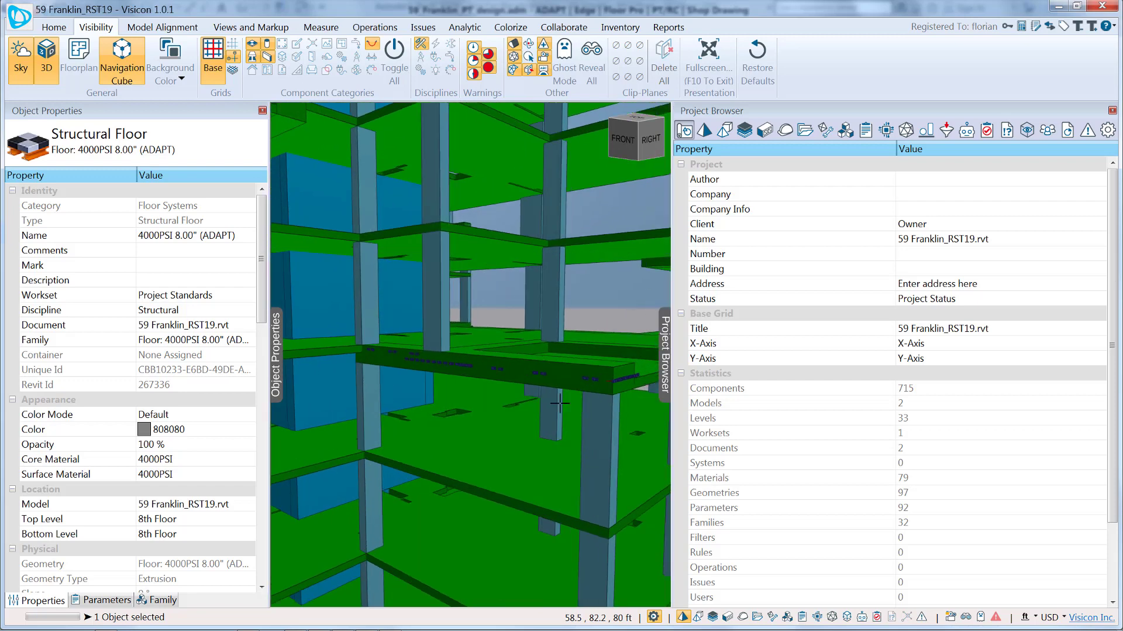
scroll(473, 386, "down", 3)
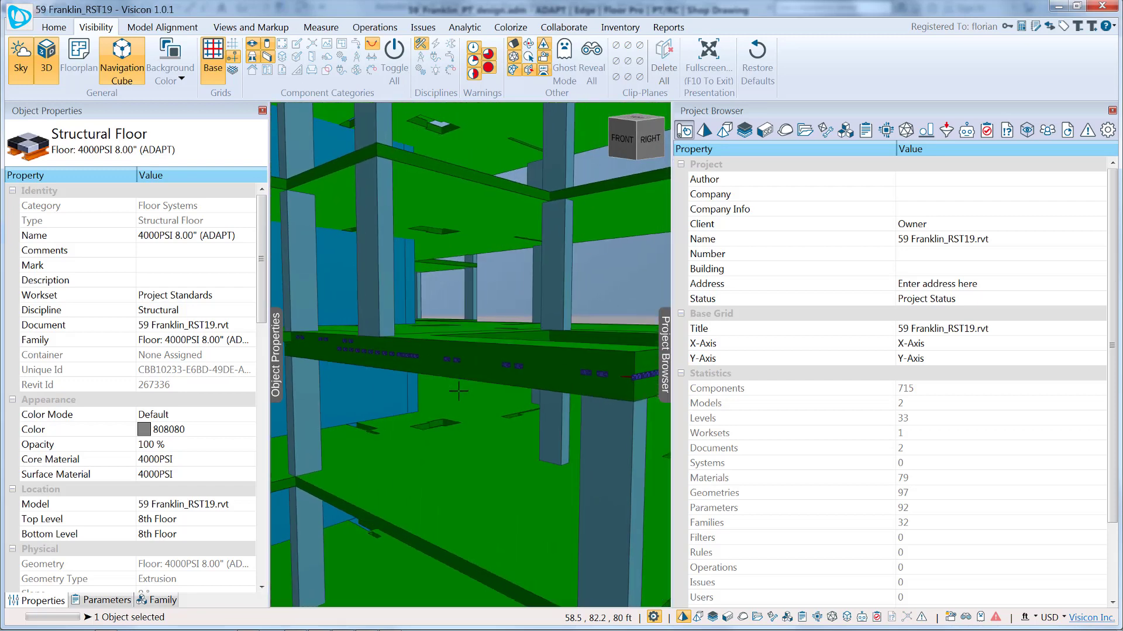
left_click(479, 369)
scroll(504, 398, "up", 3)
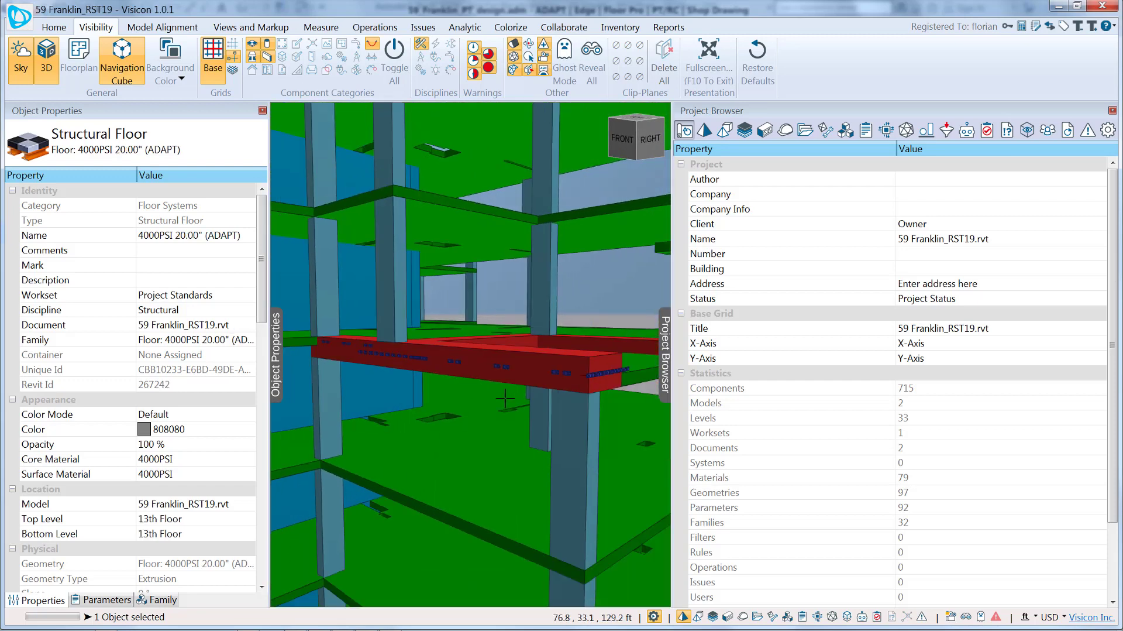
right_click(524, 371)
left_click(611, 261)
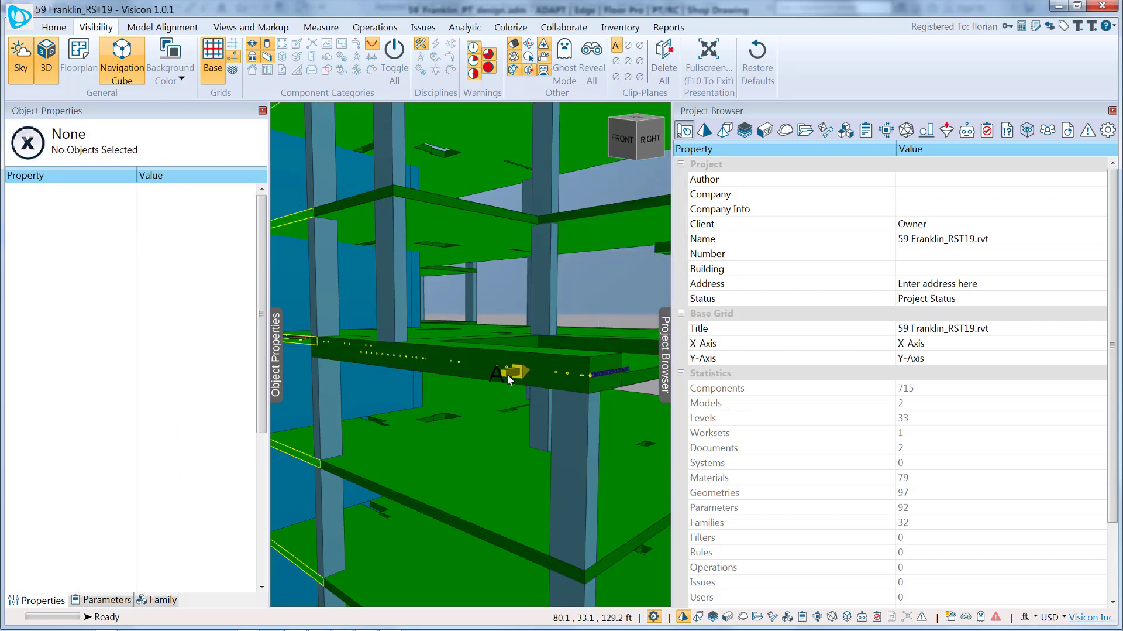
Step: Slide the clip plane into the 13th Floor slab to section its tendons, and delete the plane after the inspection
left_click_drag(528, 380, 532, 409)
middle_click_drag(532, 410, 464, 421)
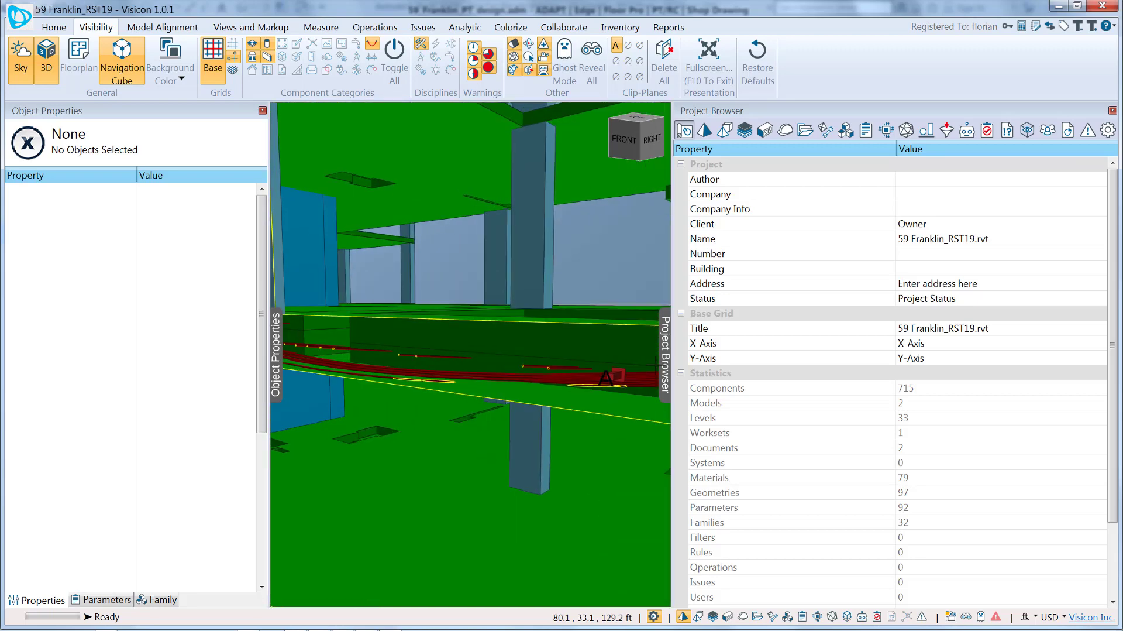
left_click(666, 370)
middle_click_drag(807, 445, 741, 370)
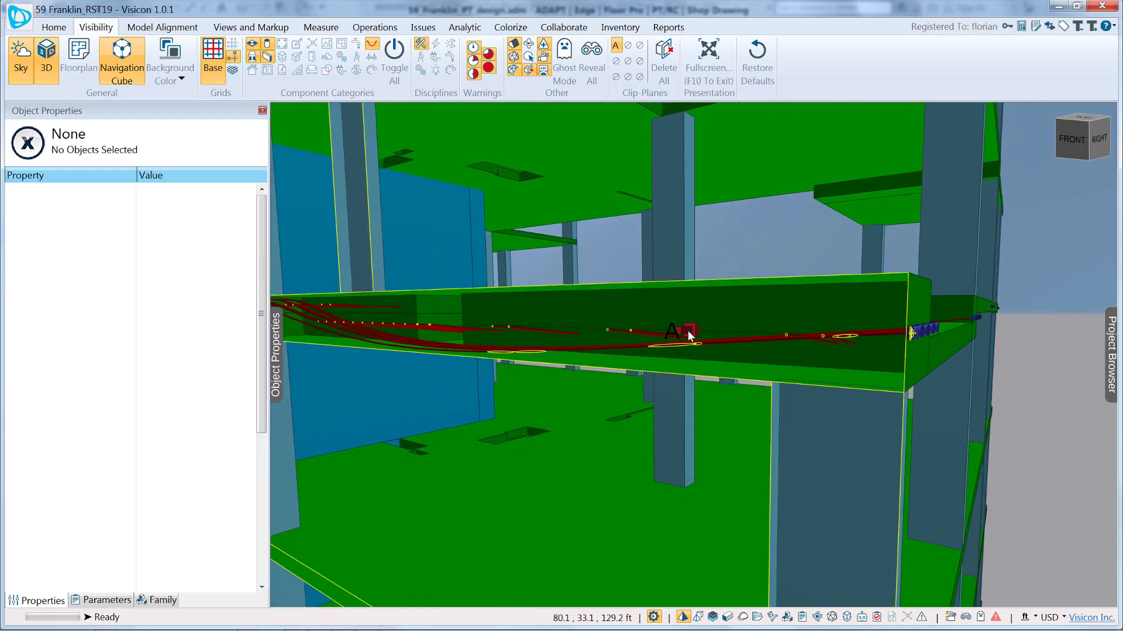
key("Delete")
left_click(583, 330)
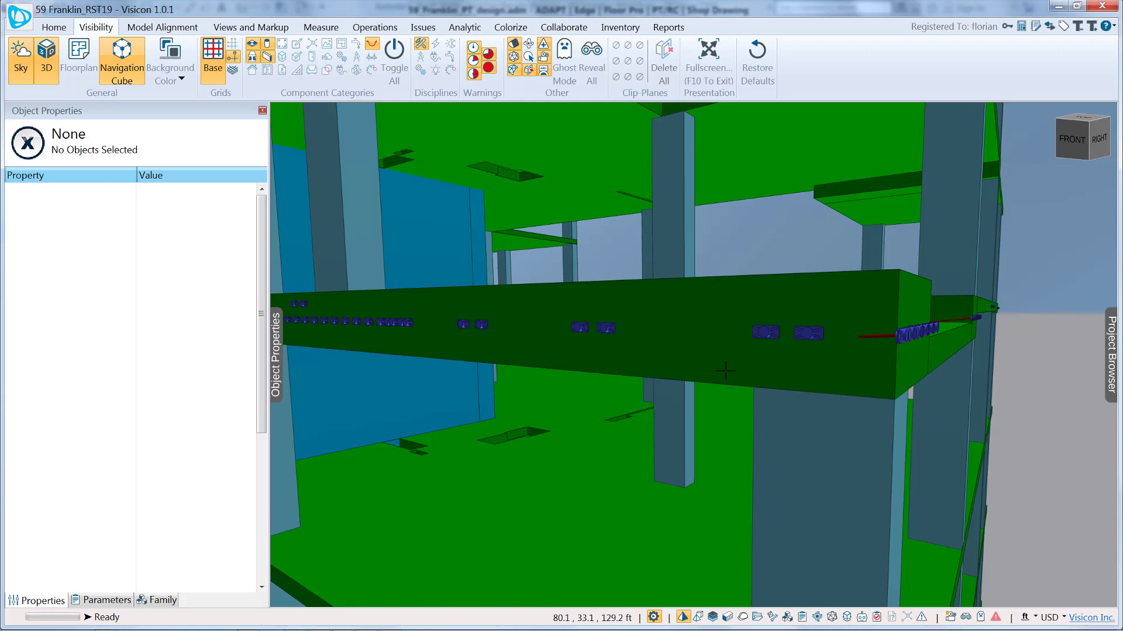
Step: Turn on Ghost Mode so the tendons can be seen through the building's floors, columns and walls
scroll(625, 377, "down", 5)
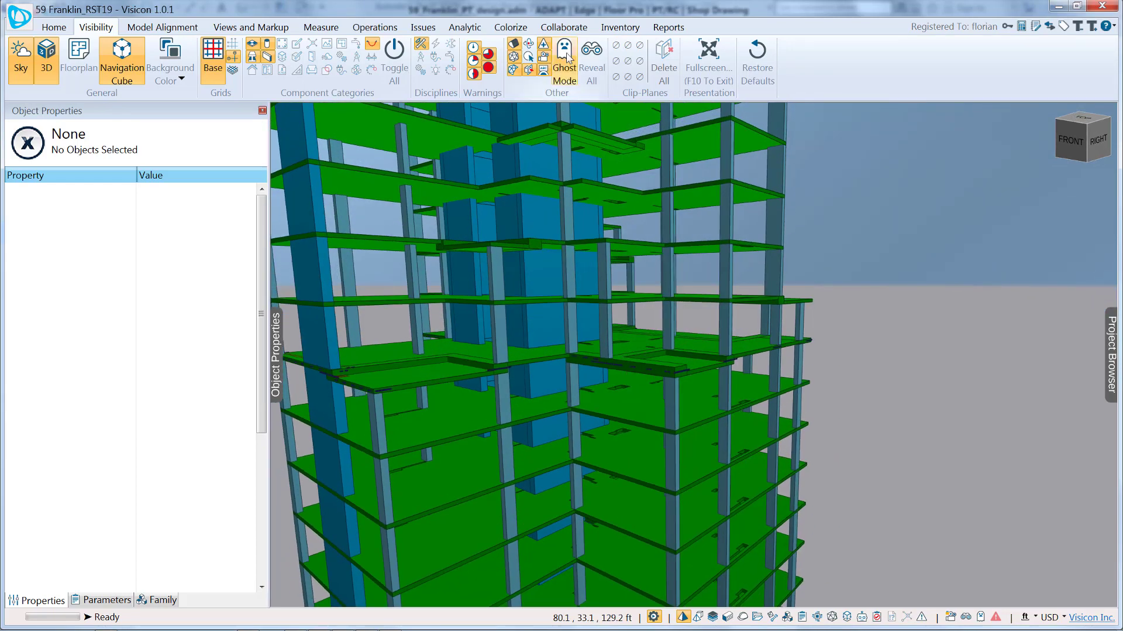
key("g")
scroll(672, 374, "up", 3)
middle_click_drag(685, 409, 585, 436)
scroll(669, 487, "up", 4)
scroll(439, 464, "up", 2)
scroll(585, 437, "down", 5)
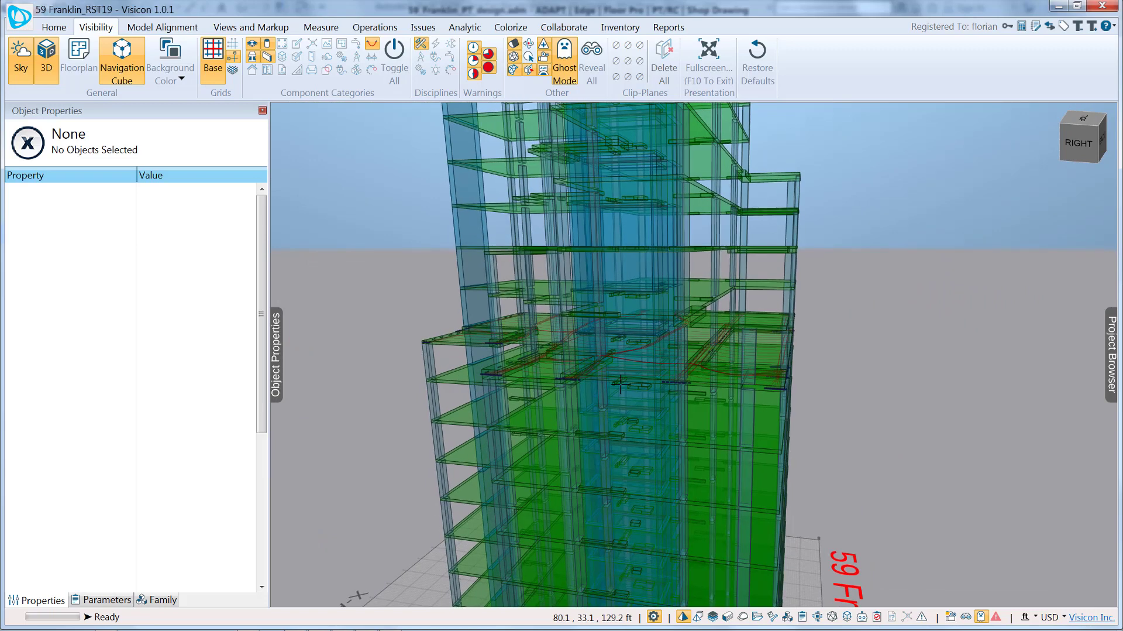
Step: Enable level navigation by Floors and isolate level 13, 4000PSI 8.00" (ADAPT)
left_click(54, 27)
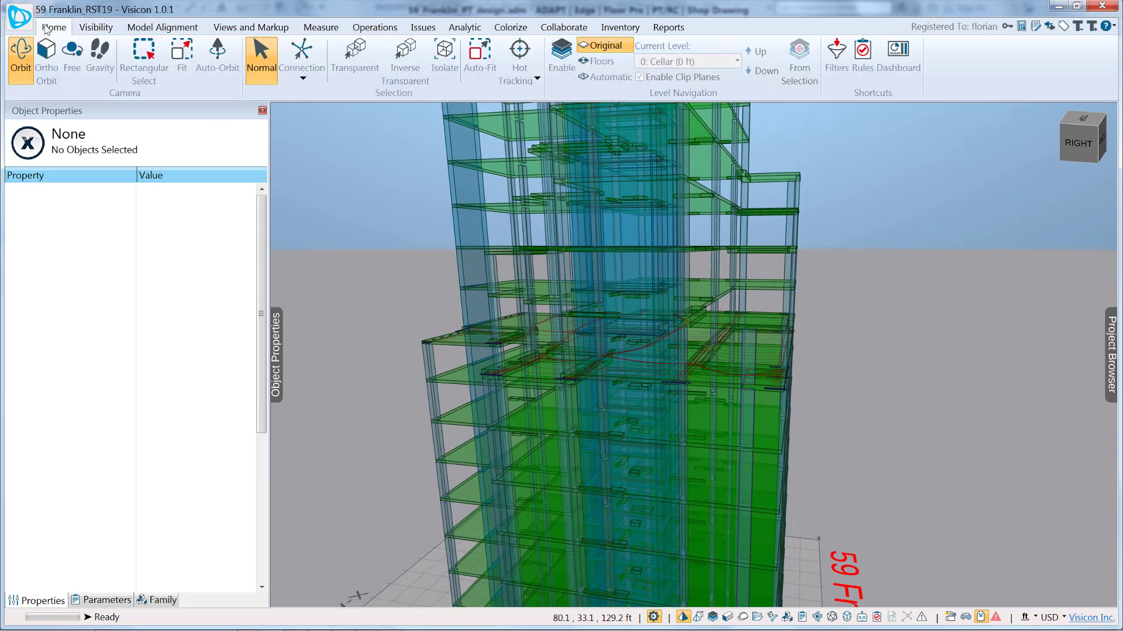
left_click(562, 58)
scroll(692, 441, "up", 4)
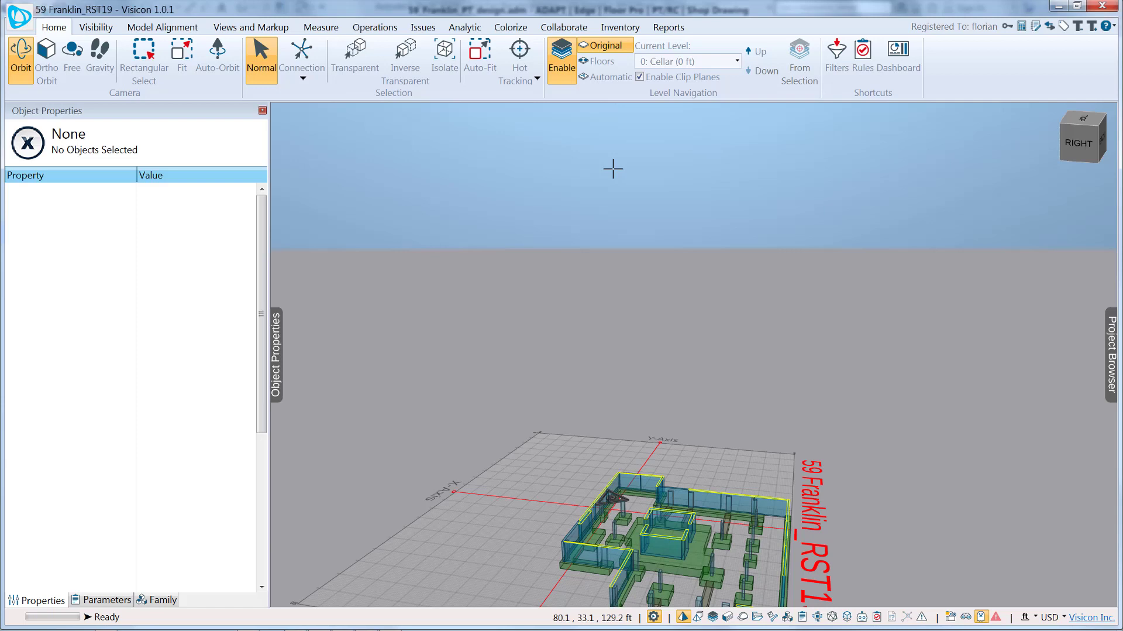
left_click(594, 61)
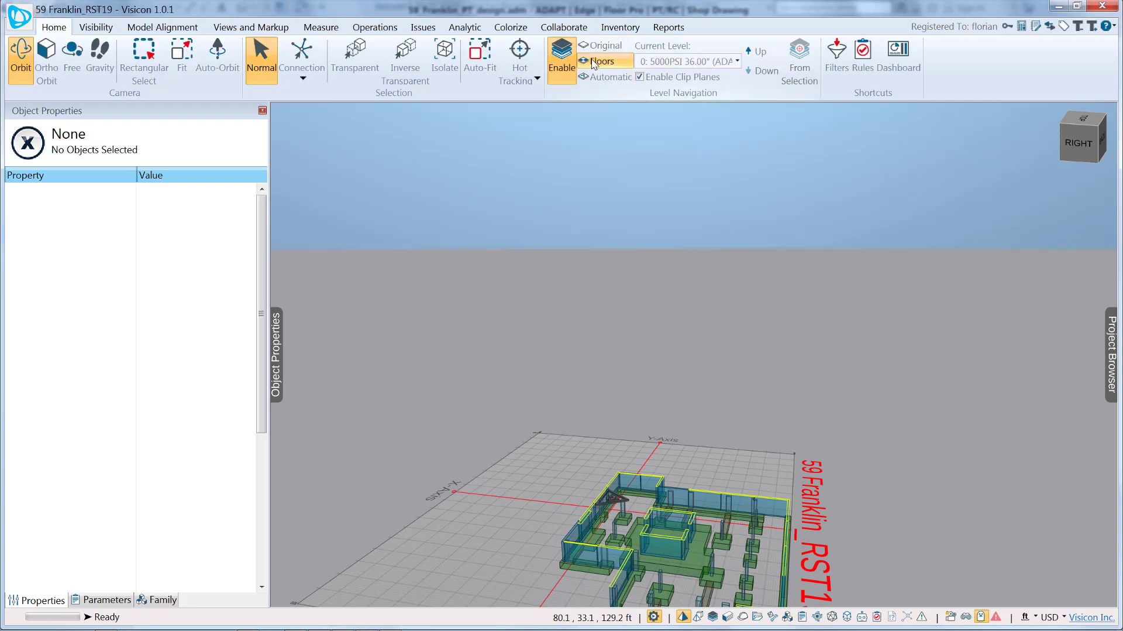
left_click(762, 57)
left_click(737, 61)
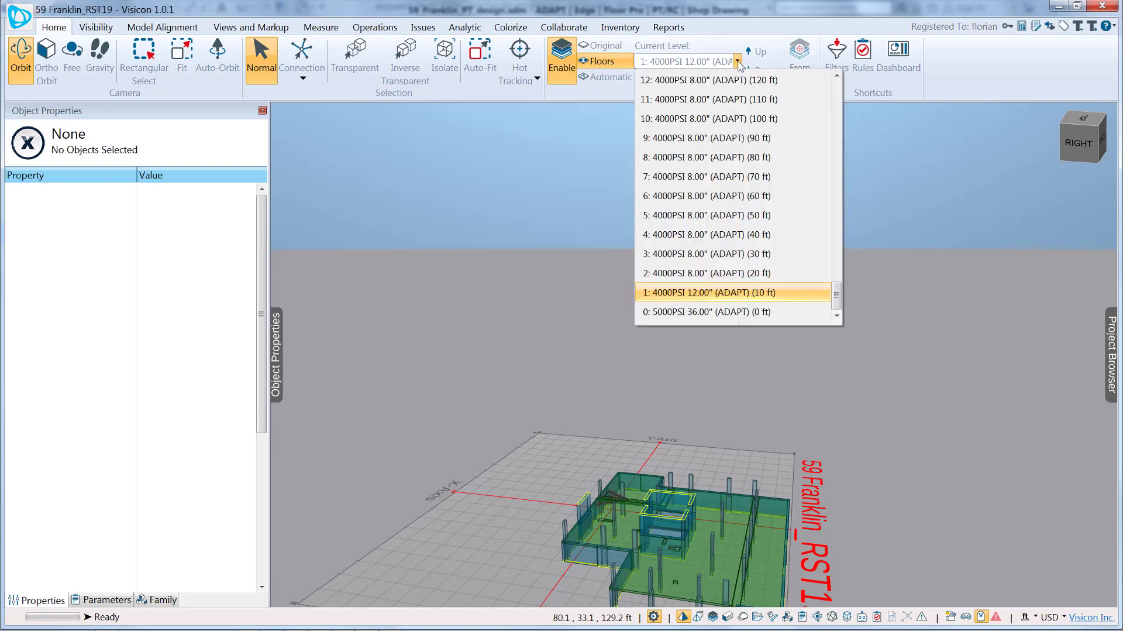
left_click_drag(836, 295, 837, 254)
left_click(708, 81)
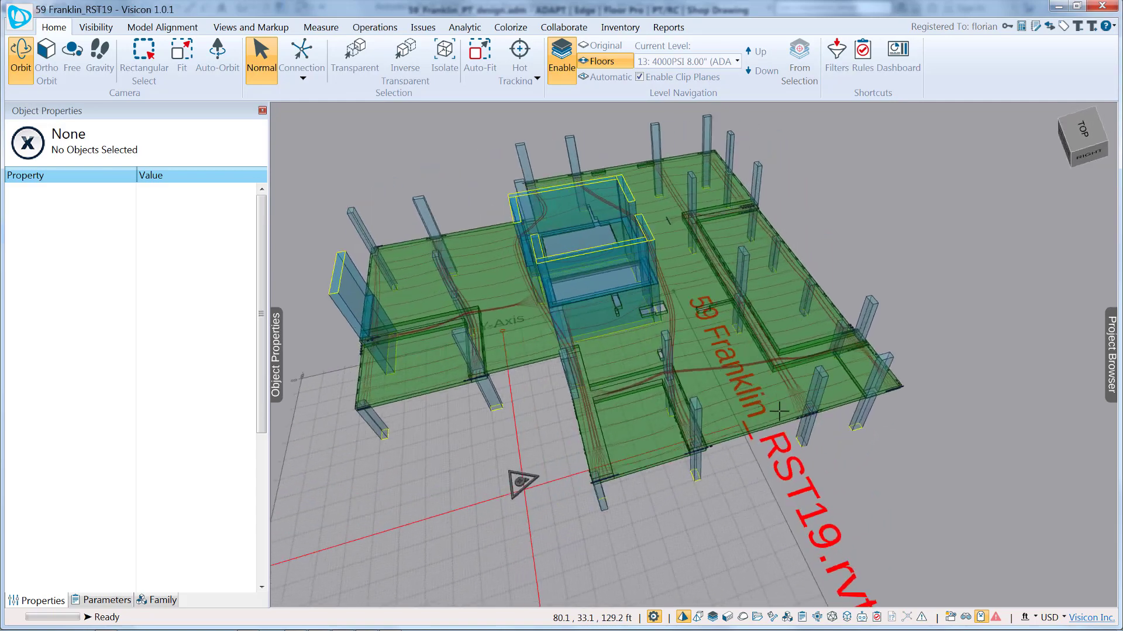
Step: Examine the tendon layout, profiles and slab-edge anchors of the isolated level 13 floor from several sides and distances
left_click_drag(583, 418, 702, 436)
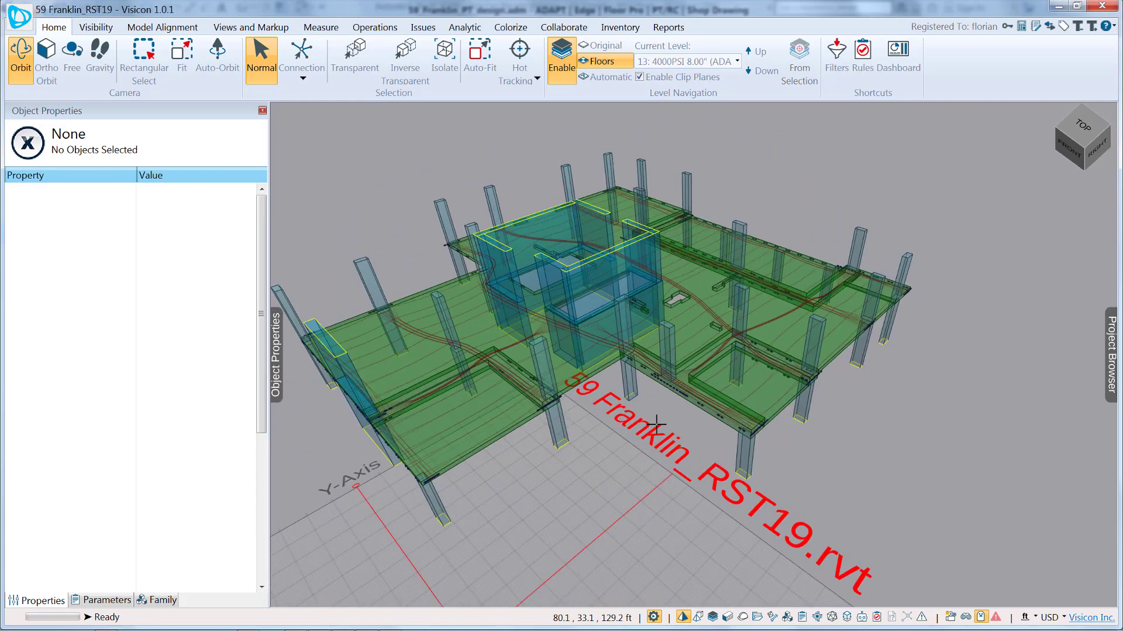
scroll(716, 438, "up", 5)
scroll(739, 446, "down", 5)
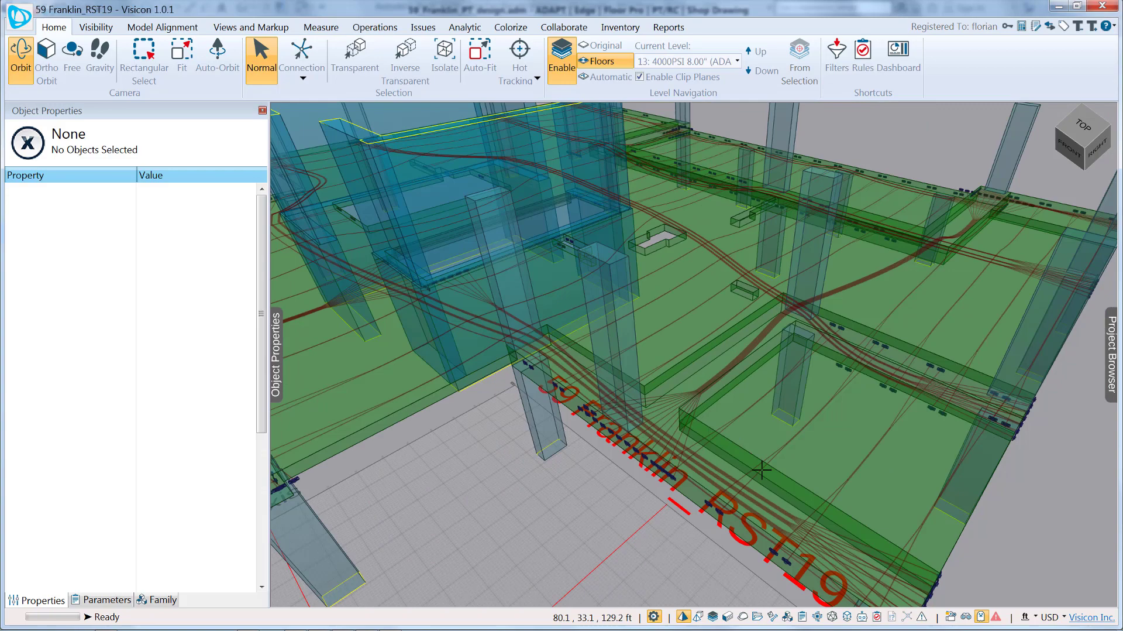
middle_click_drag(760, 466, 691, 412)
scroll(702, 416, "down", 3)
scroll(761, 432, "down", 4)
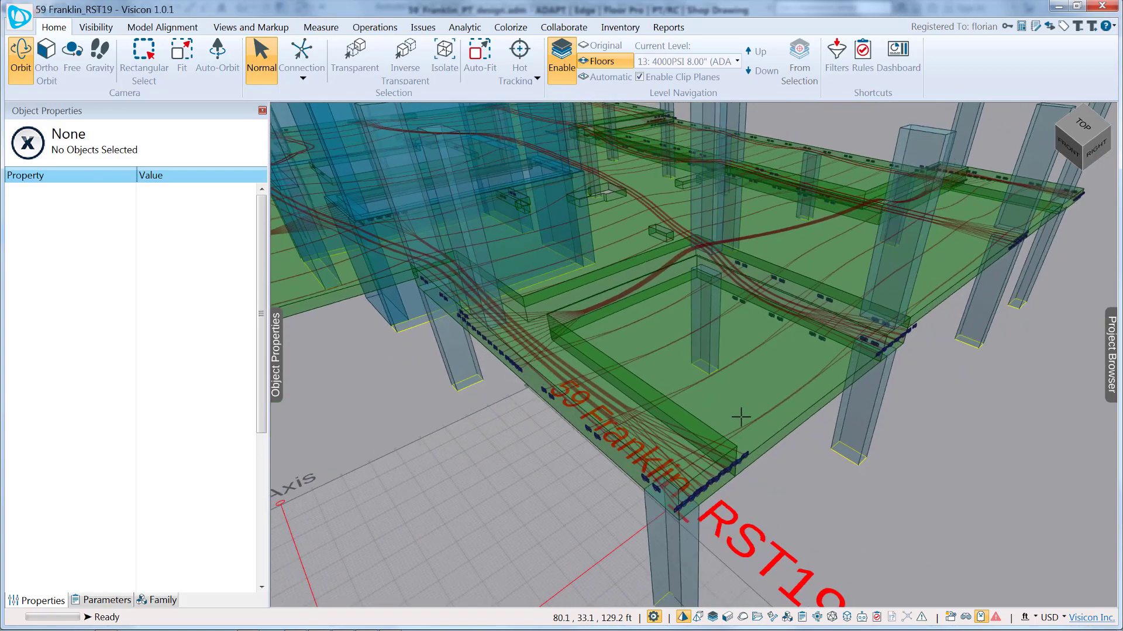
scroll(678, 415, "up", 4)
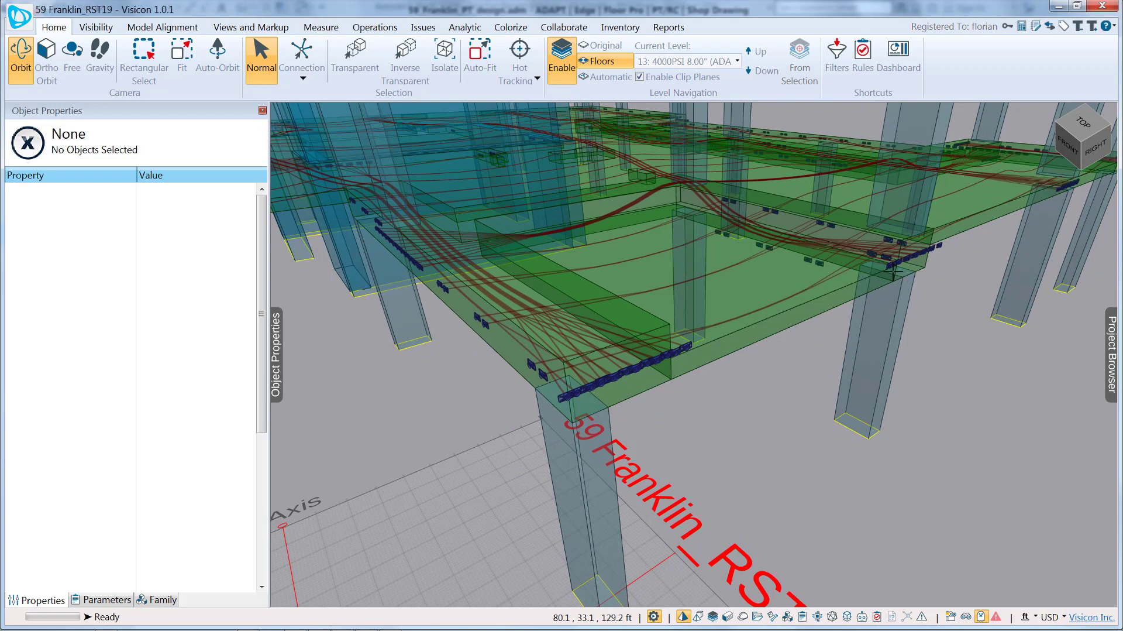
left_click_drag(529, 352, 667, 375)
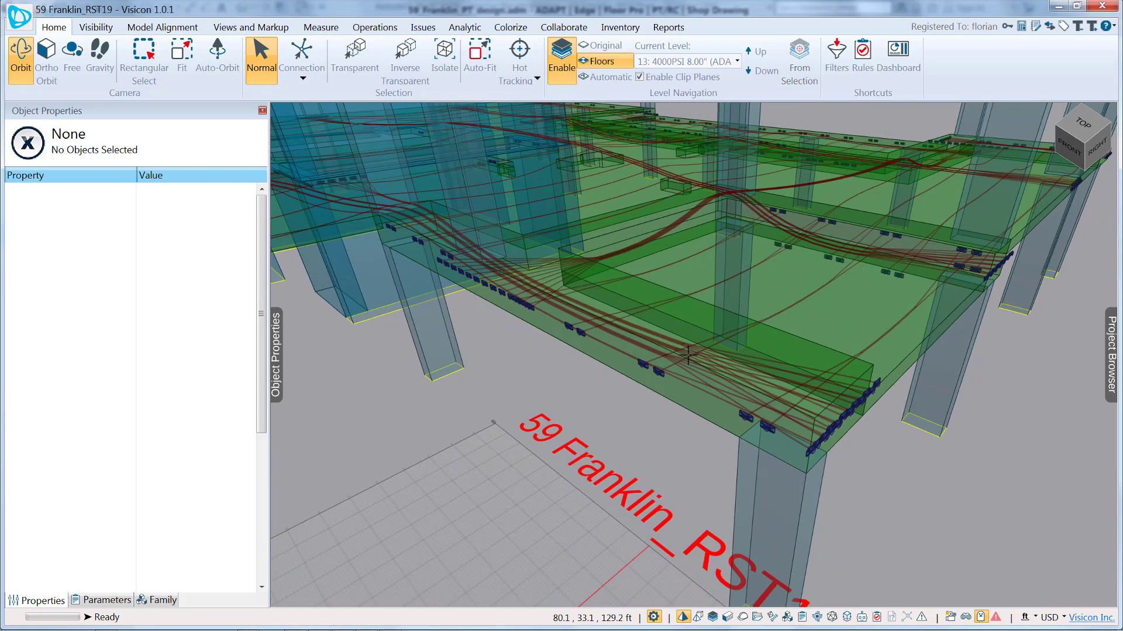
left_click_drag(618, 369, 669, 339)
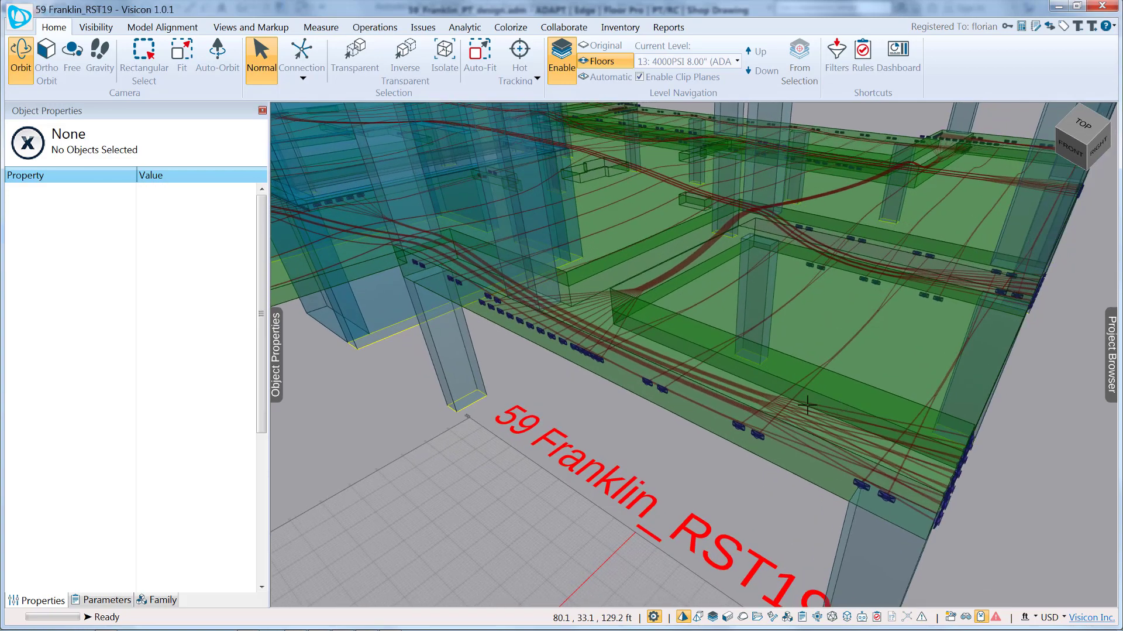
left_click_drag(490, 328, 617, 387)
scroll(617, 387, "down", 6)
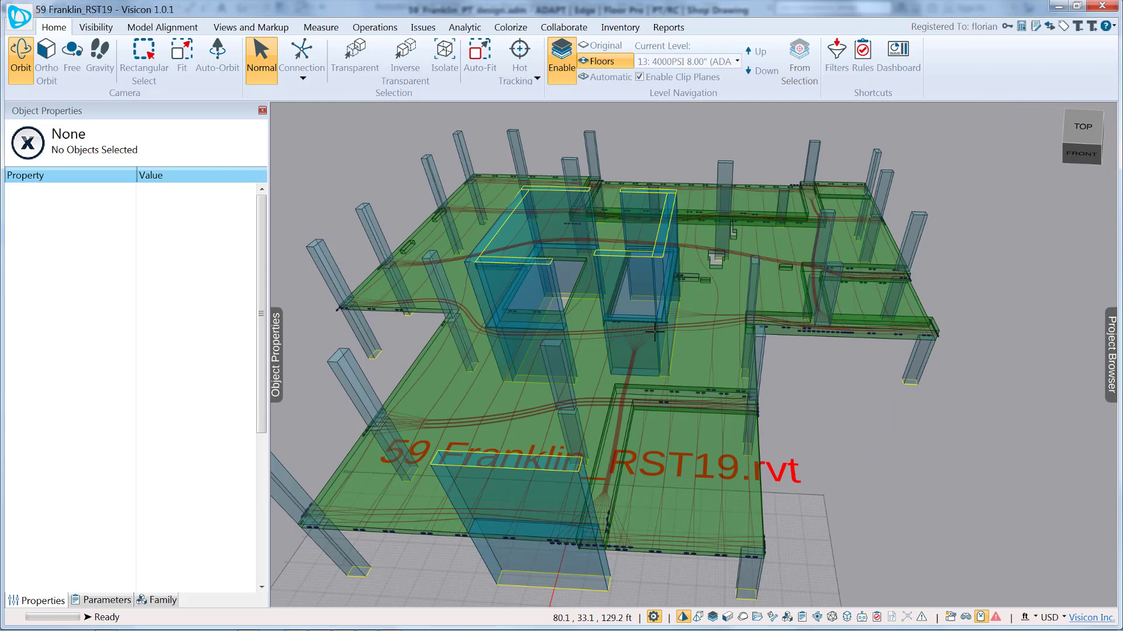
left_click_drag(642, 503, 655, 476)
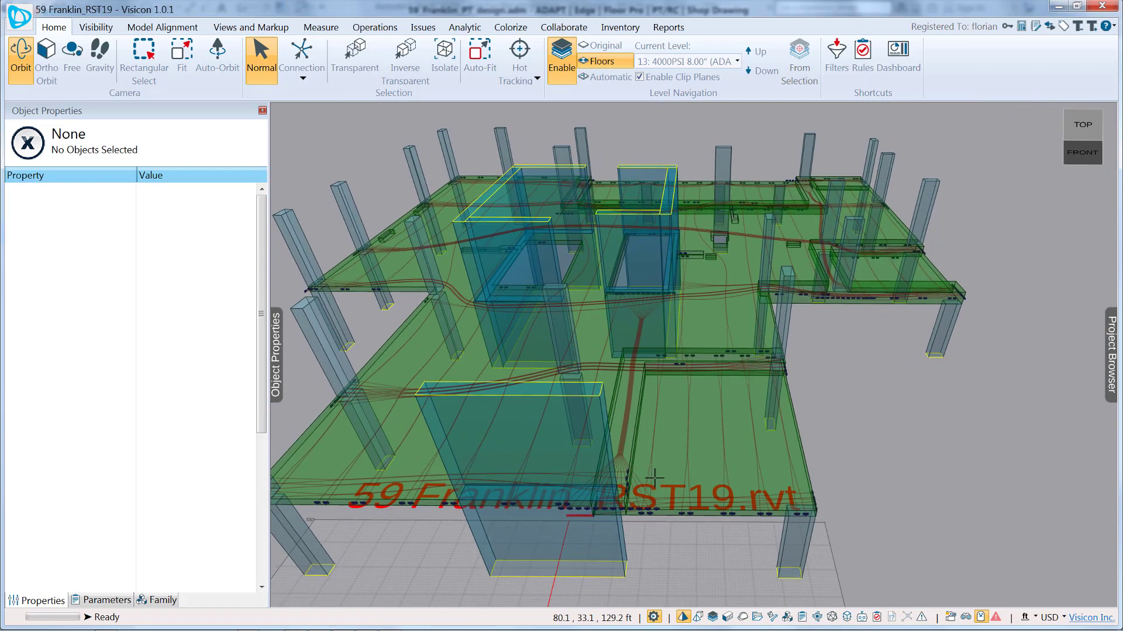
Step: Hide the base grid beneath the isolated floor for a clear view of the tendons
left_click(96, 28)
left_click(213, 63)
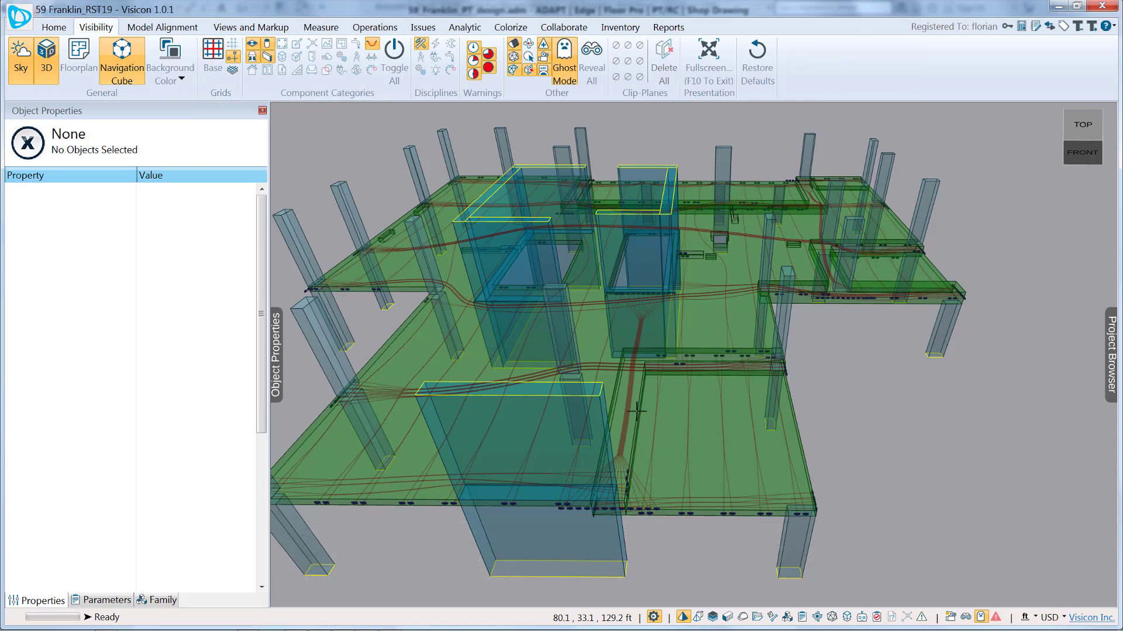
left_click_drag(667, 409, 669, 380)
scroll(668, 380, "up", 2)
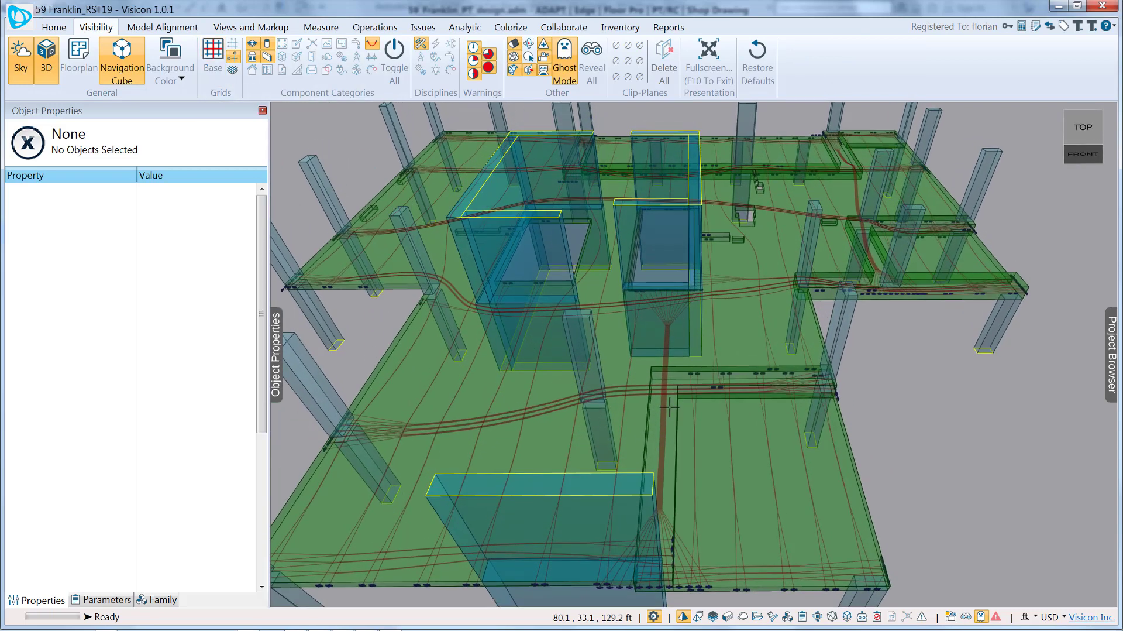
Step: Select the bundled tendon running through the 20.00" floor strip and bring up its post-tensioning system property
left_click(671, 402)
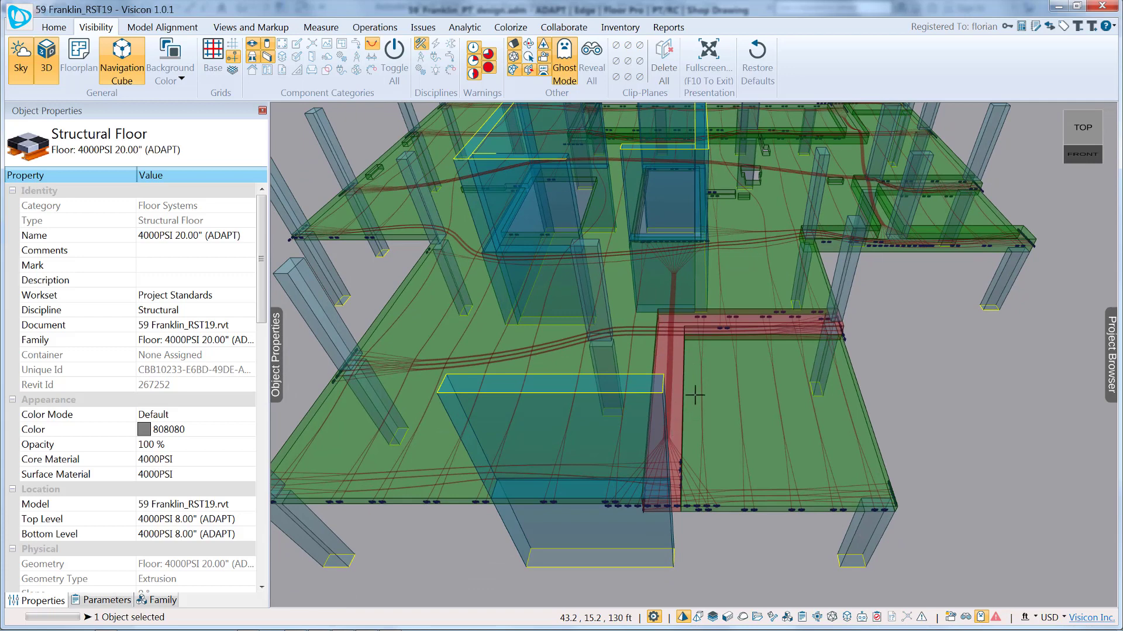
left_click(694, 395)
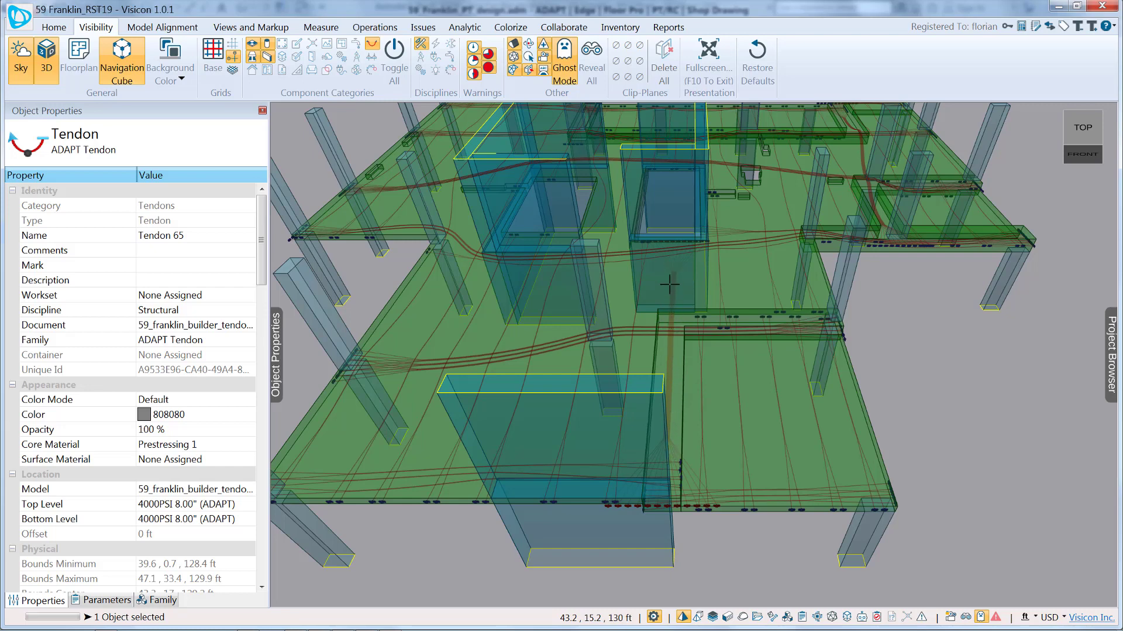
left_click_drag(262, 273, 262, 347)
left_click(87, 315)
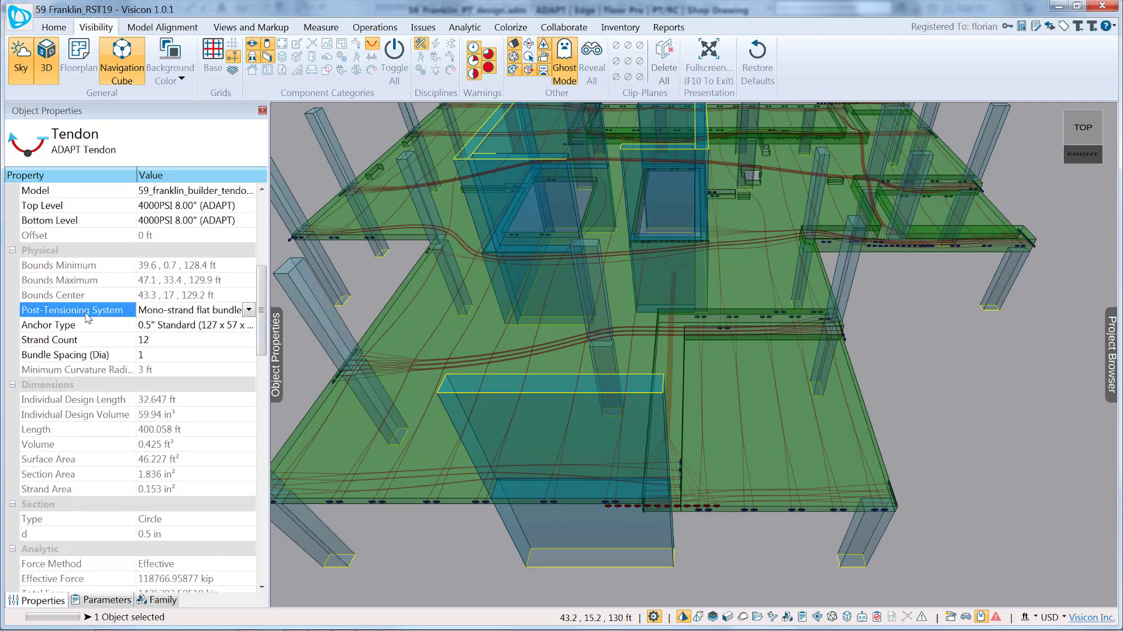
Step: Try Mono-strand round bundle as the tendon's post-tensioning system and return it to Mono-strand flat bundle
left_click(249, 310)
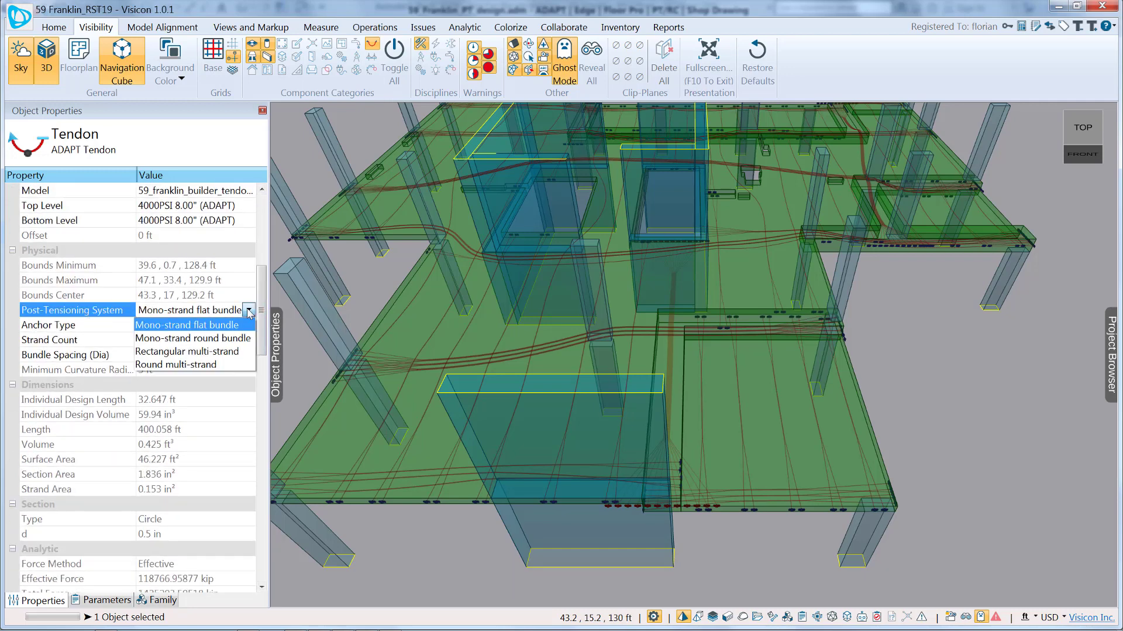
left_click(244, 338)
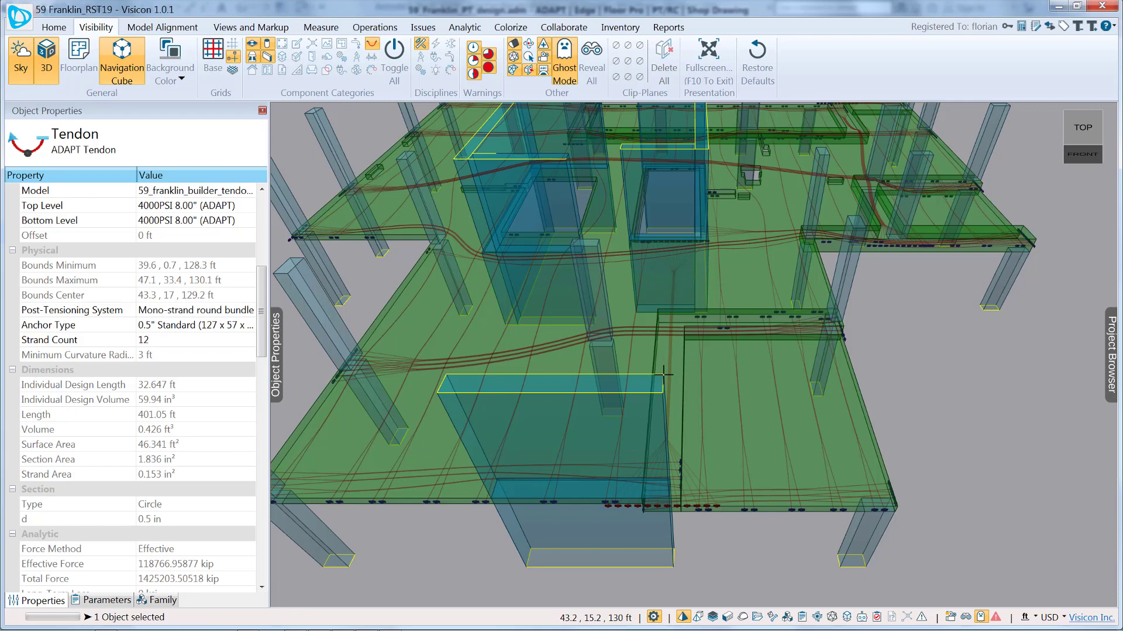
left_click(248, 310)
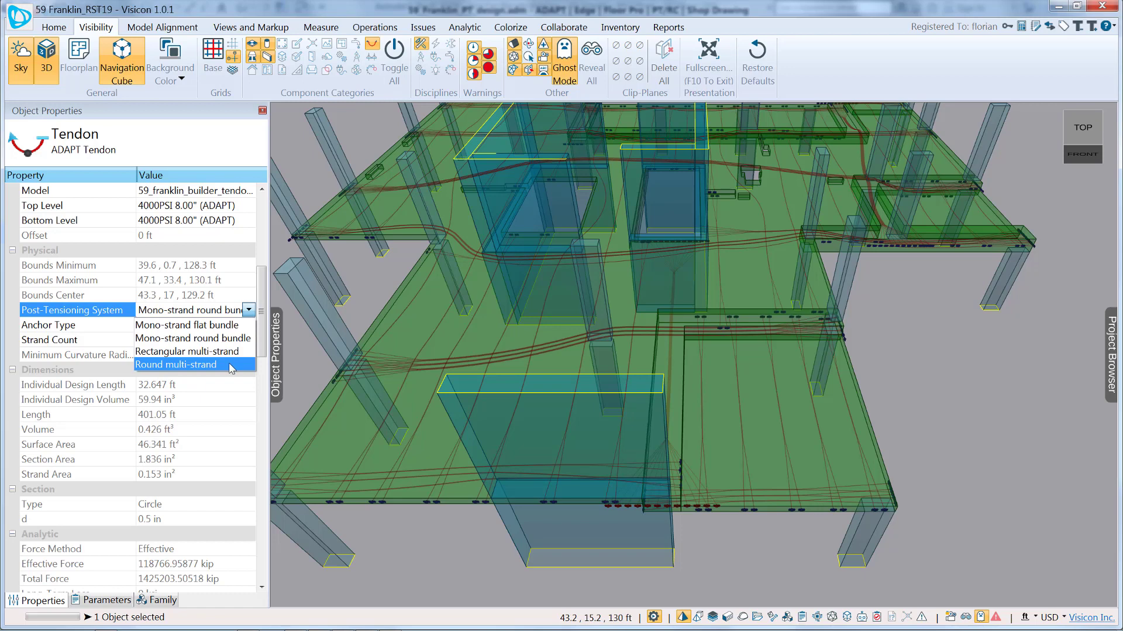
left_click(214, 326)
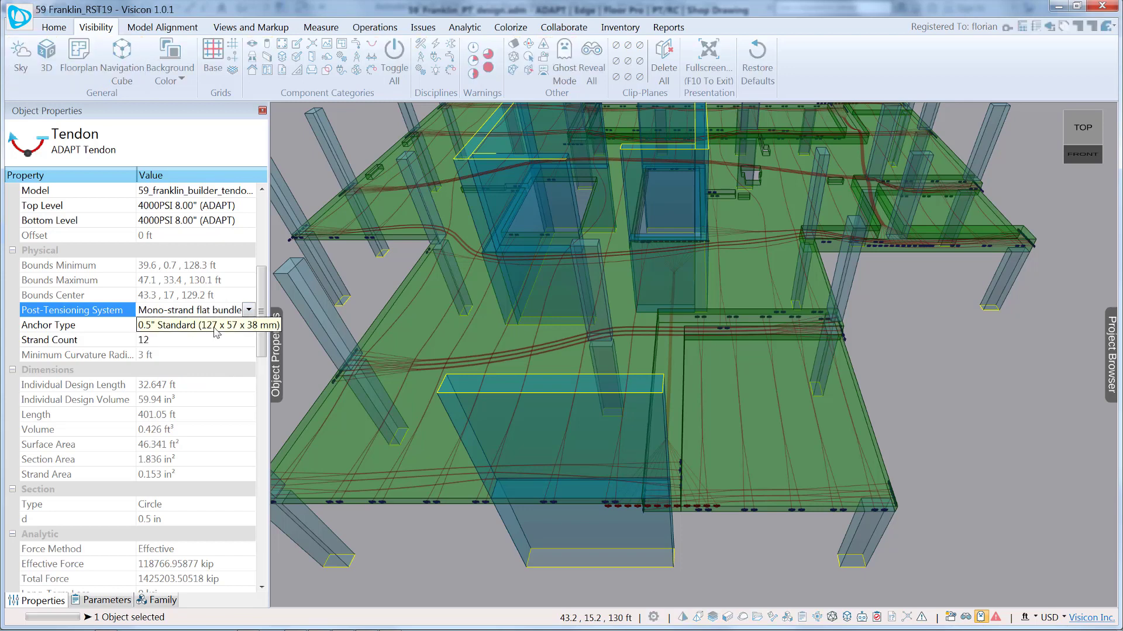
Step: Set the selected tendon's anchor type to 0.5" Encapsulated
scroll(609, 498, "up", 5)
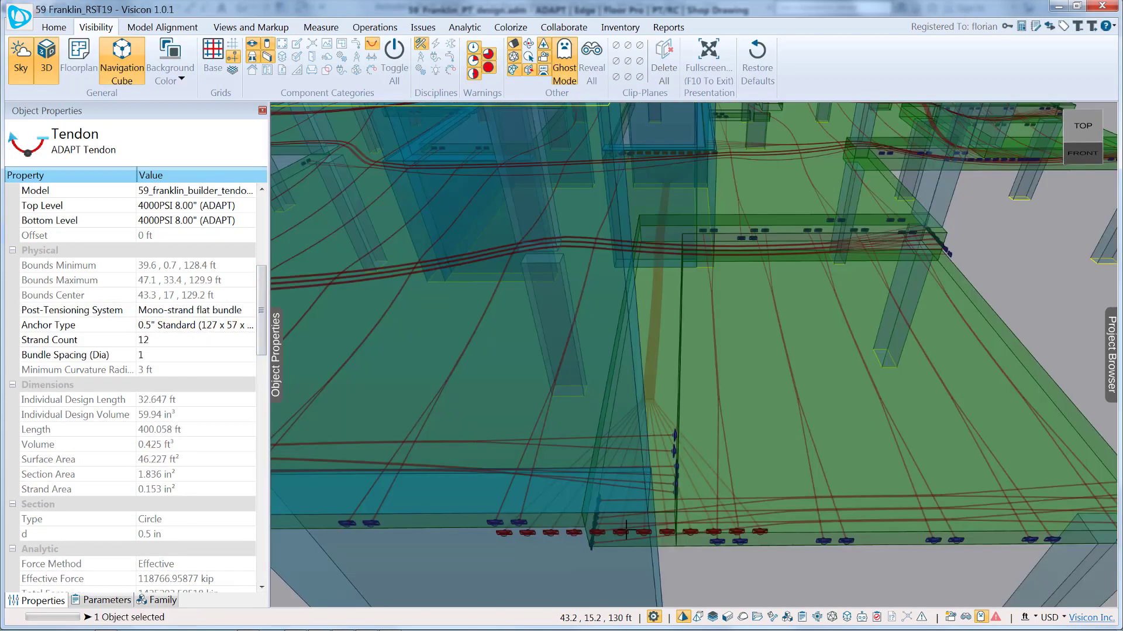
middle_click_drag(626, 529, 647, 458)
left_click(248, 324)
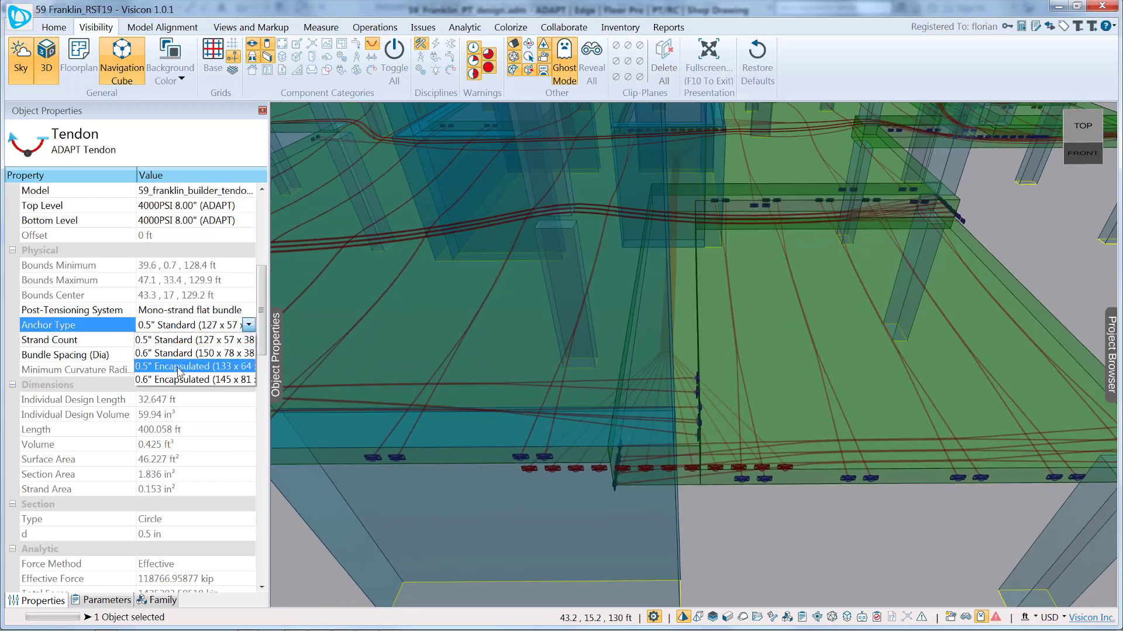
left_click(177, 367)
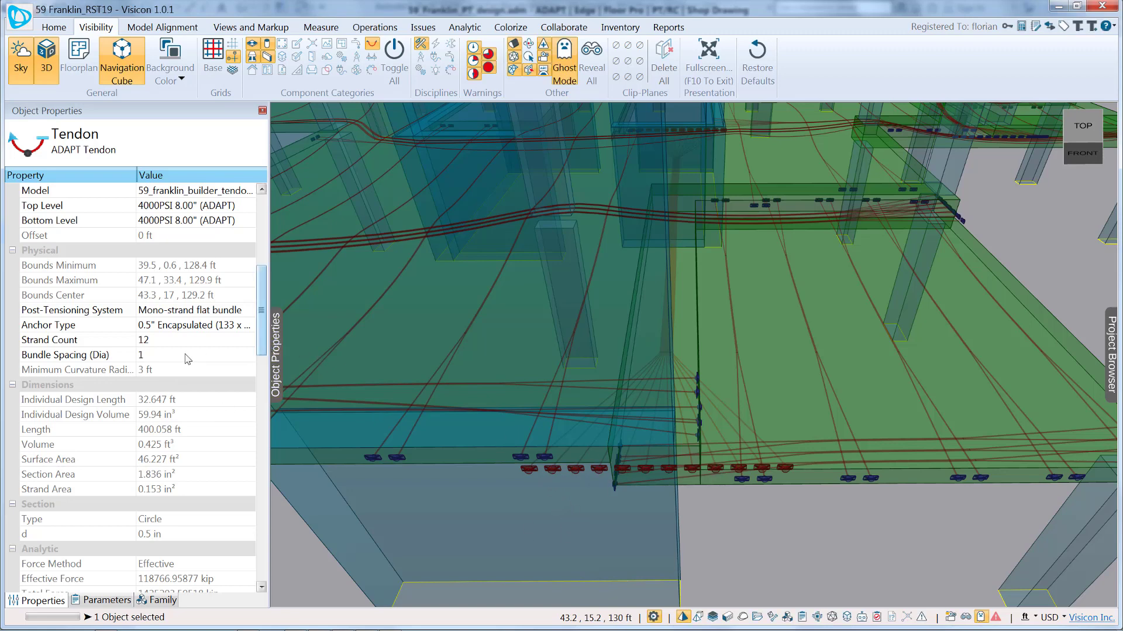
Step: Set the tendon's bundle spacing to 4 diameters
left_click(135, 346)
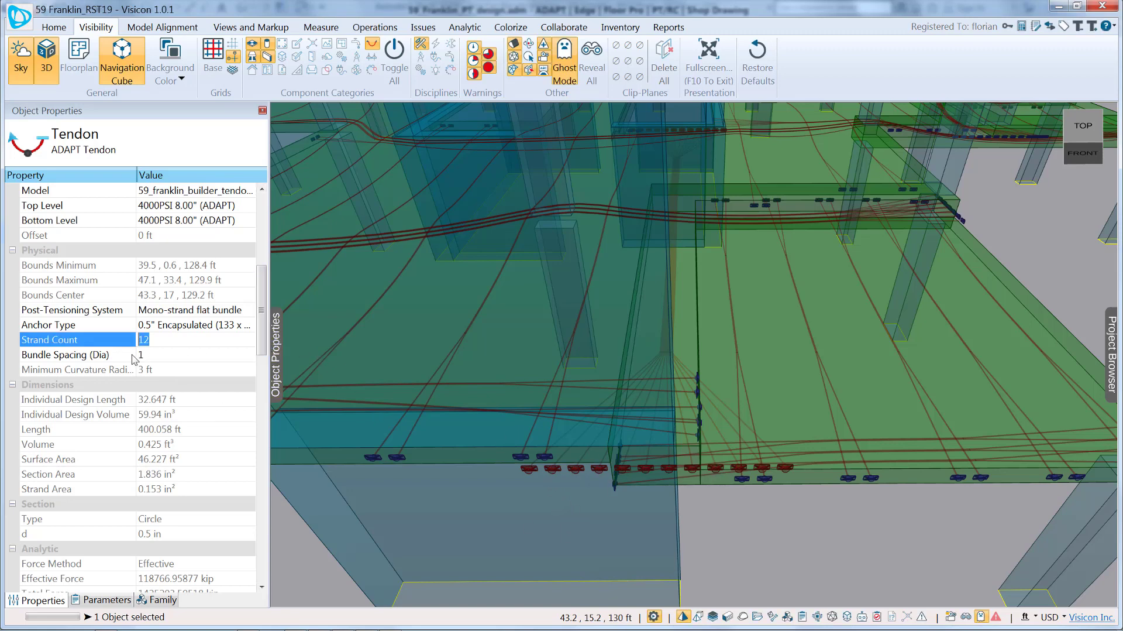
left_click(164, 358)
middle_click_drag(660, 353, 659, 377)
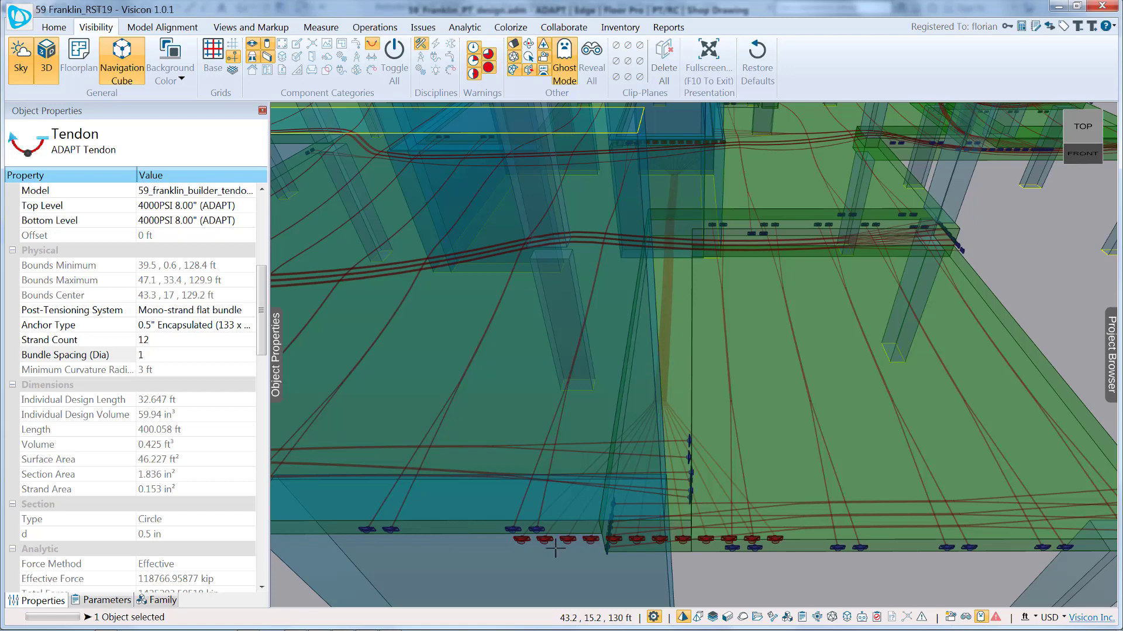
left_click(124, 354)
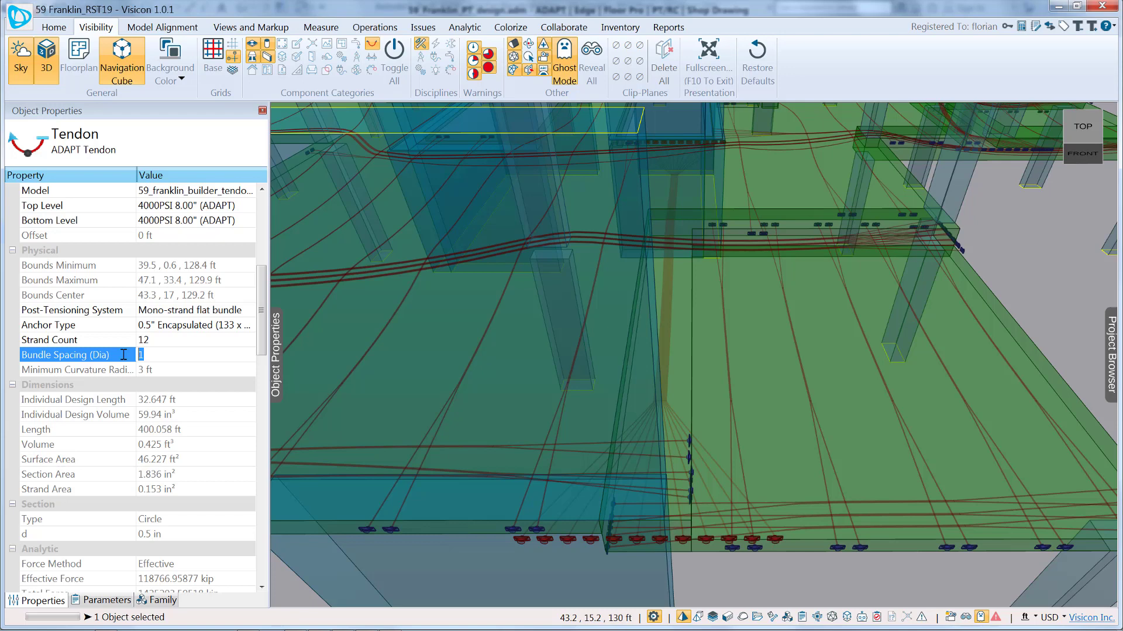
type("4")
key("Return")
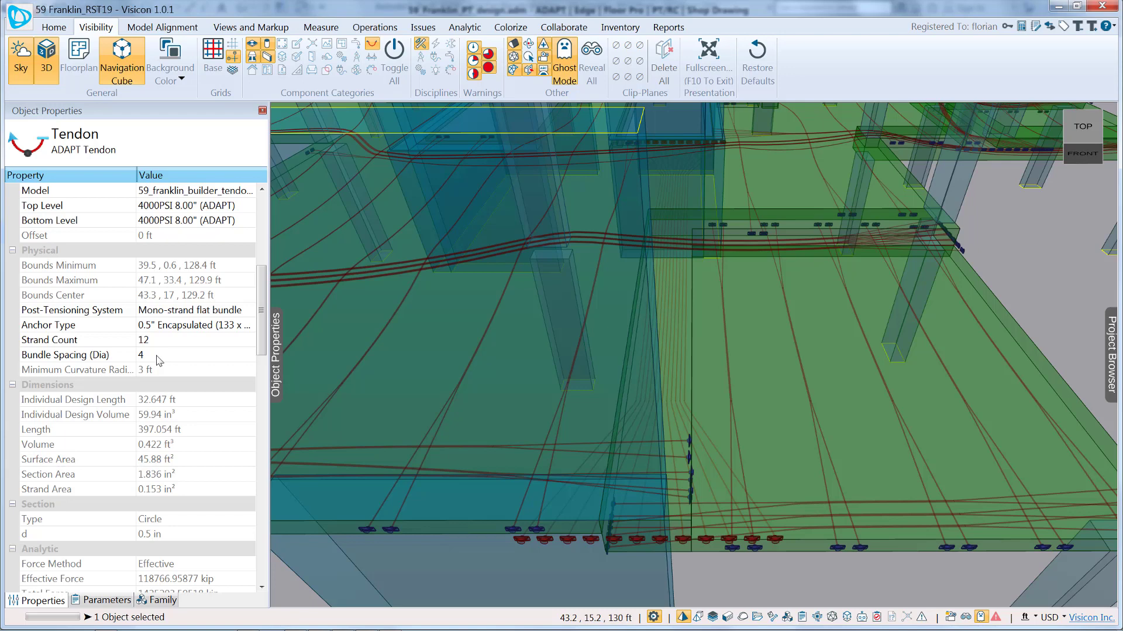
left_click(158, 358)
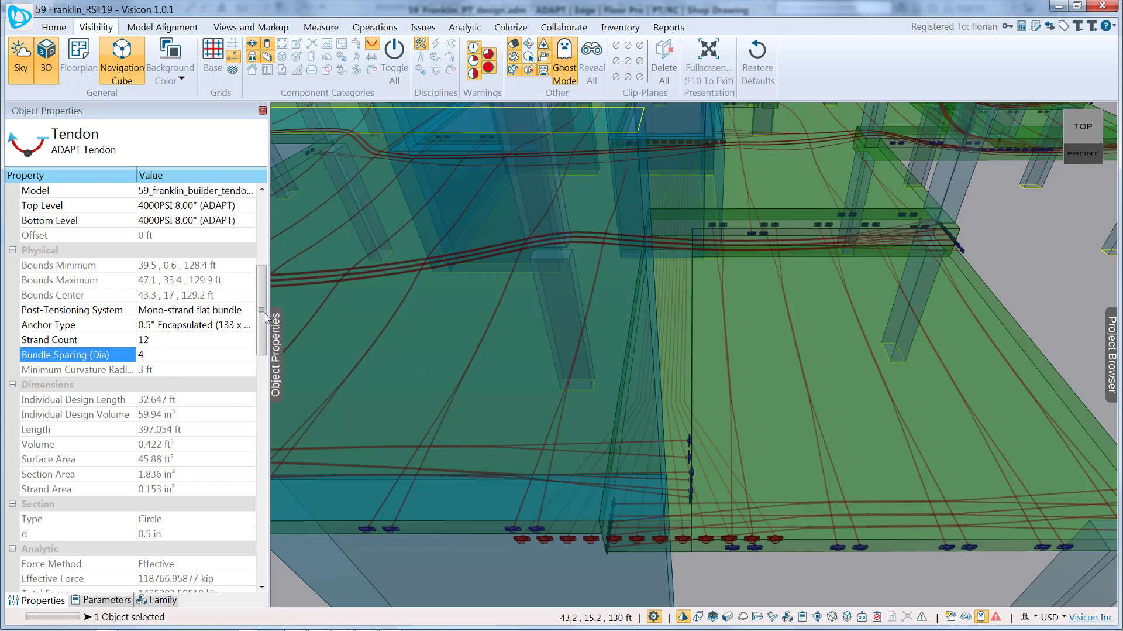
Step: Try the Vertical orientation on the tendon's start anchor and return it to Horizontal
left_click_drag(264, 318, 258, 439)
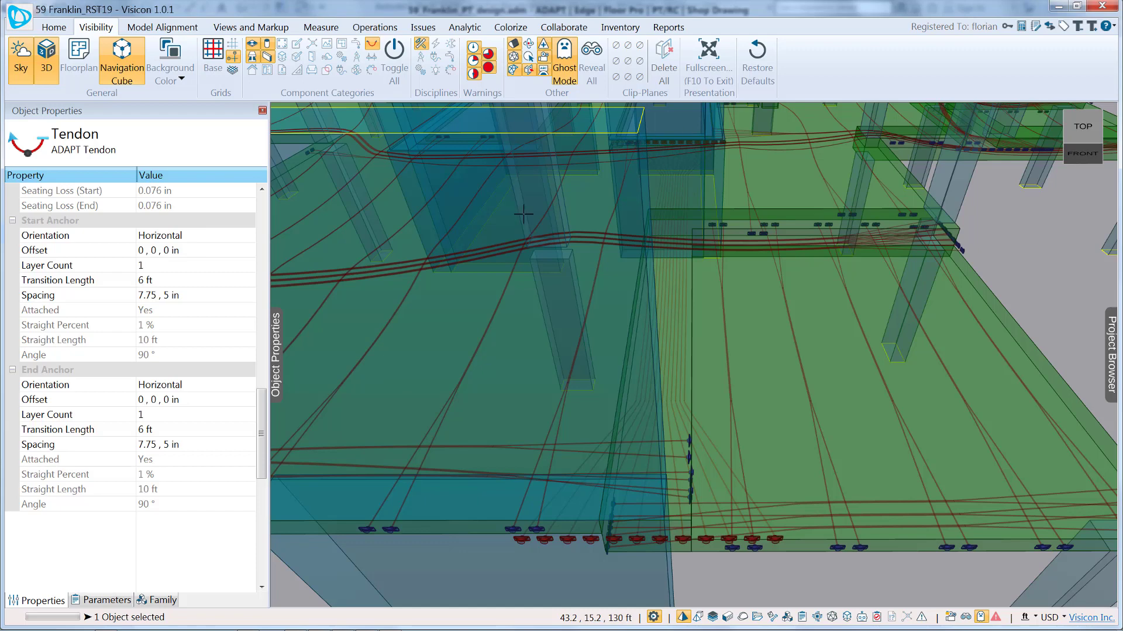
key("Page_Down")
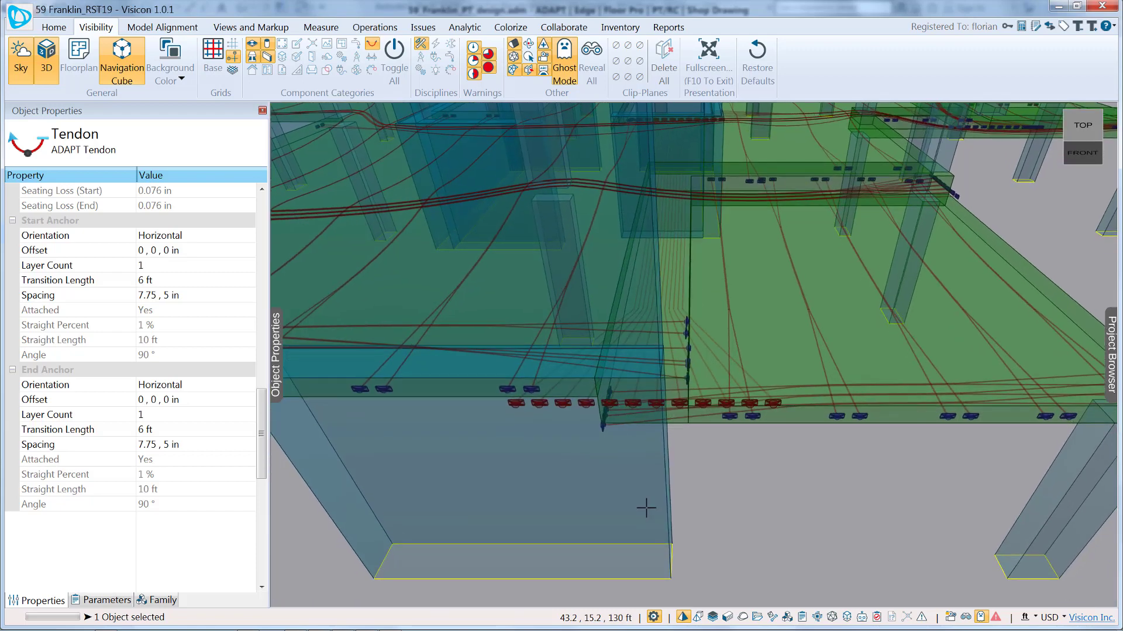
scroll(646, 507, "up", 1)
scroll(644, 531, "up", 2)
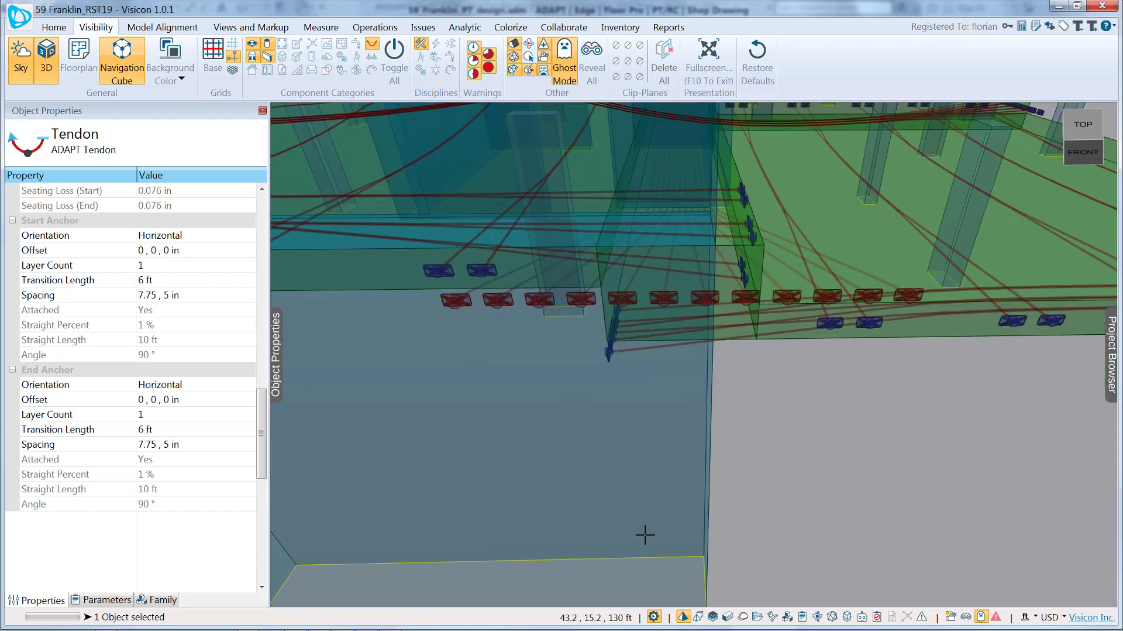
key("Page_Up")
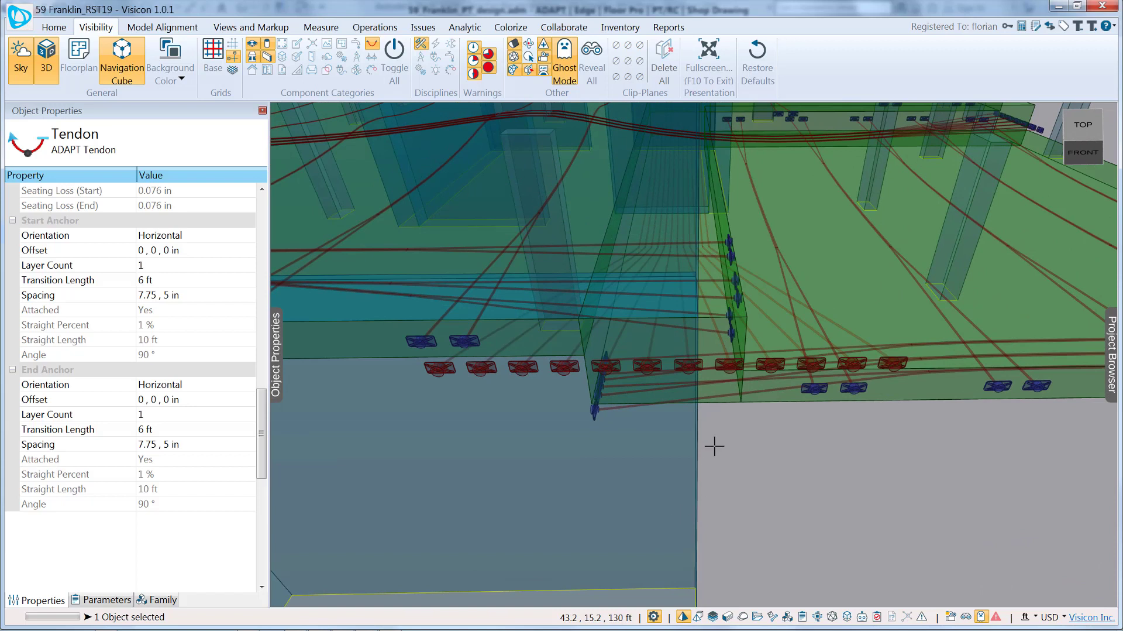
left_click(210, 235)
left_click(250, 234)
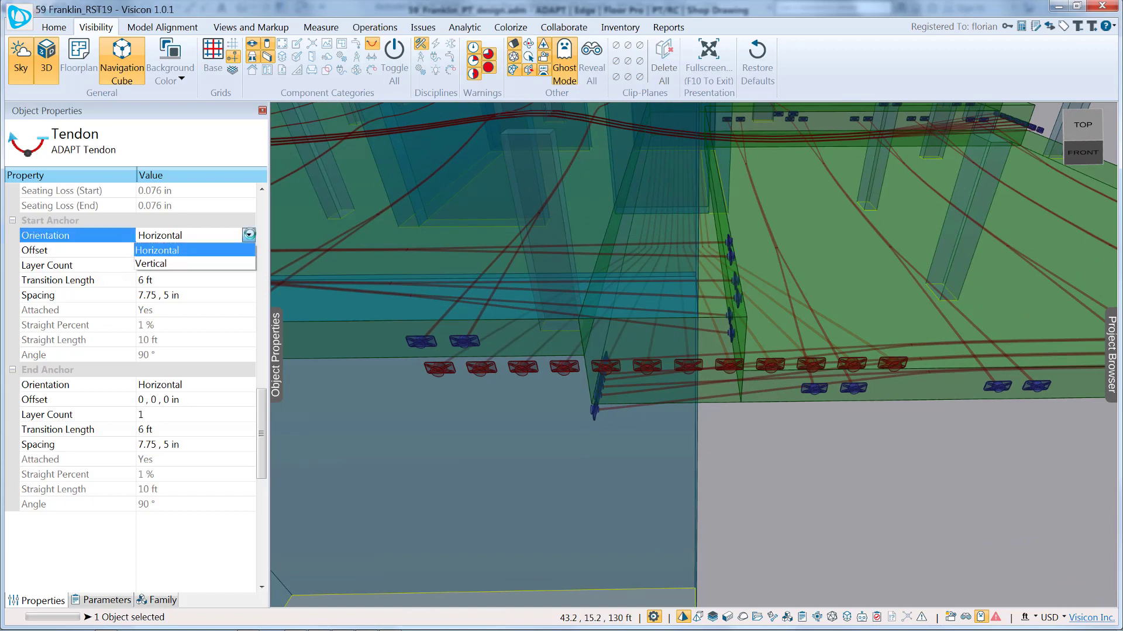
left_click(225, 245)
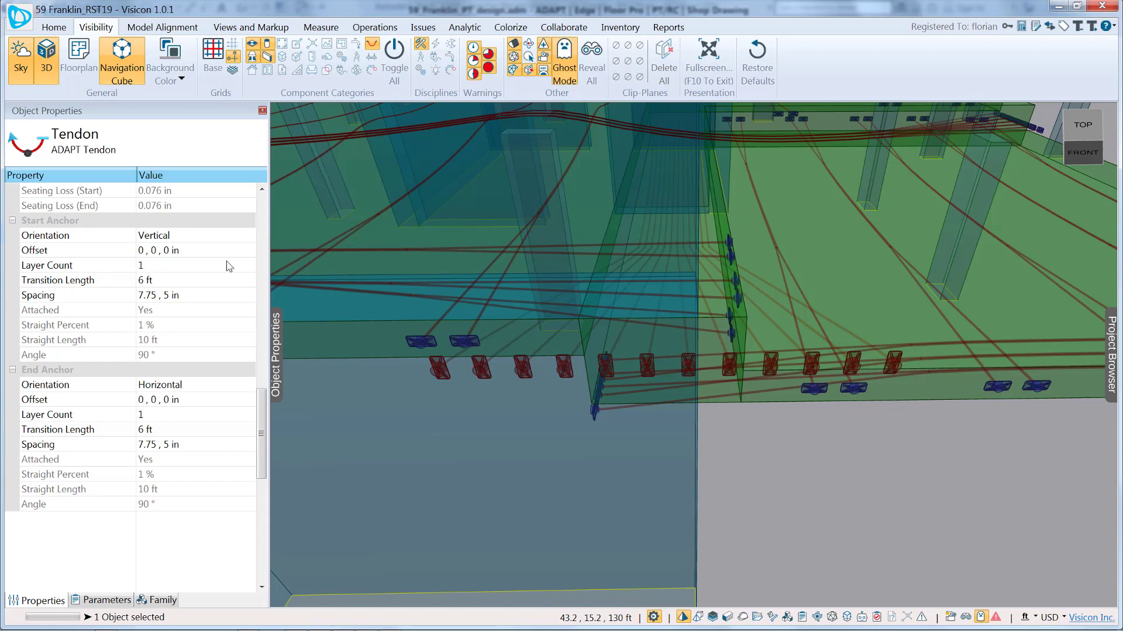
left_click(222, 234)
left_click(249, 234)
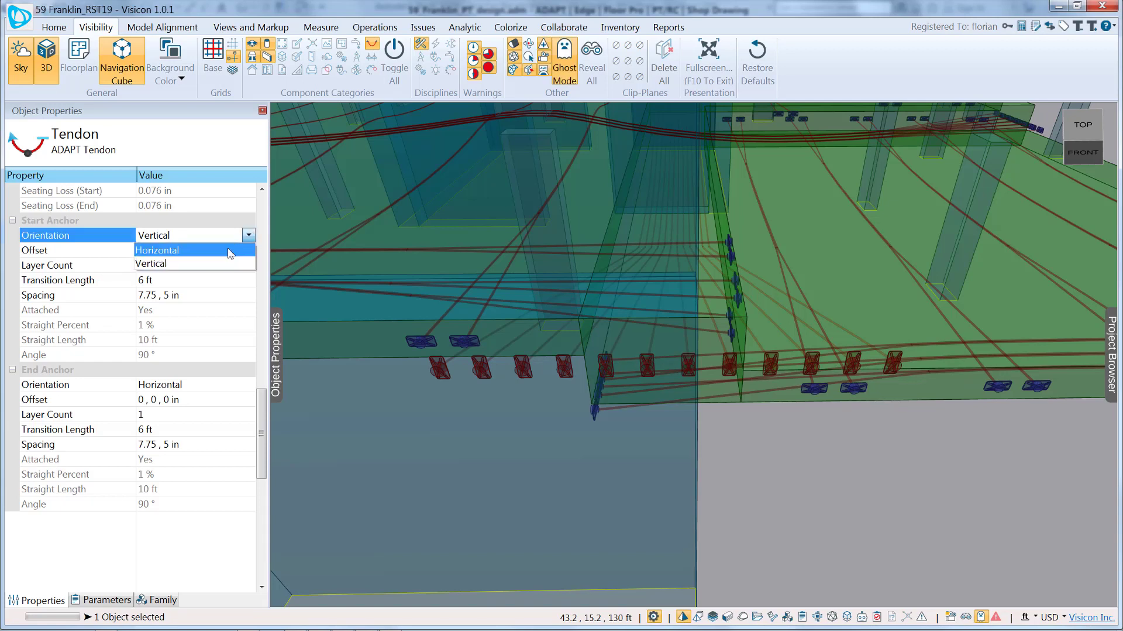
left_click(227, 250)
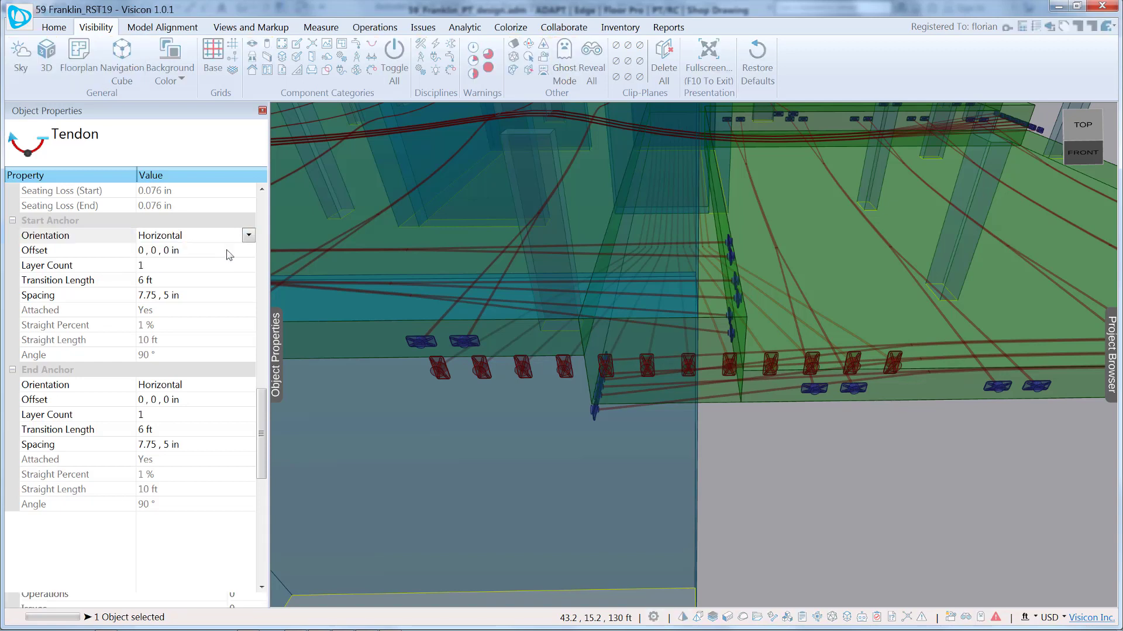
Step: Arrange the tendon's start anchors in three layers by setting the layer count to 3
left_click(171, 263)
left_click_drag(156, 262, 117, 271)
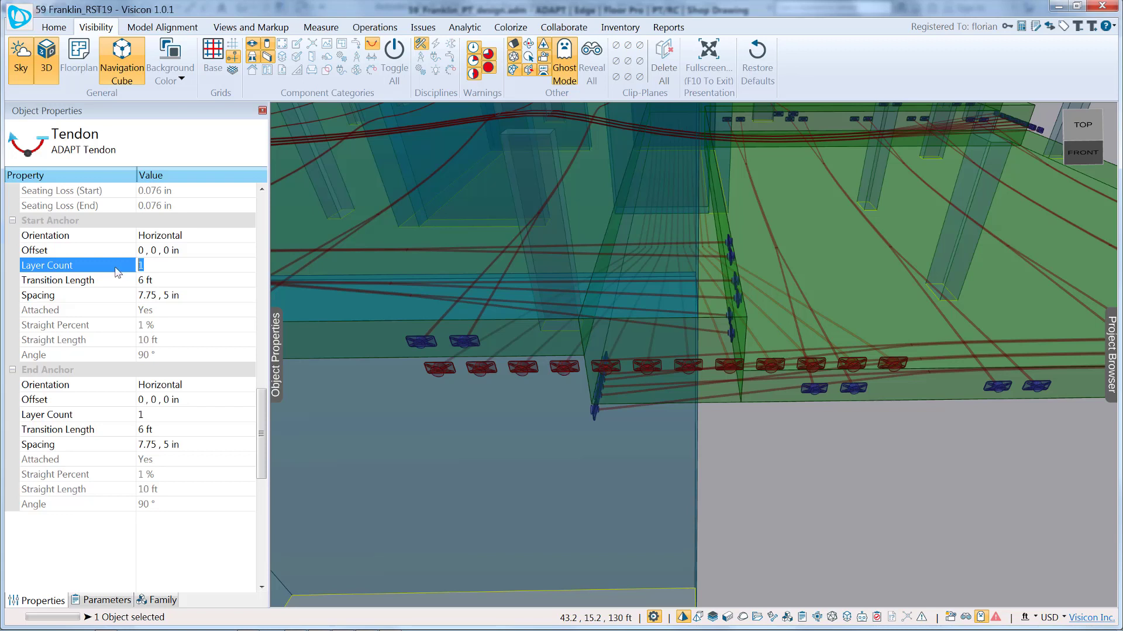
type("3")
key("Return")
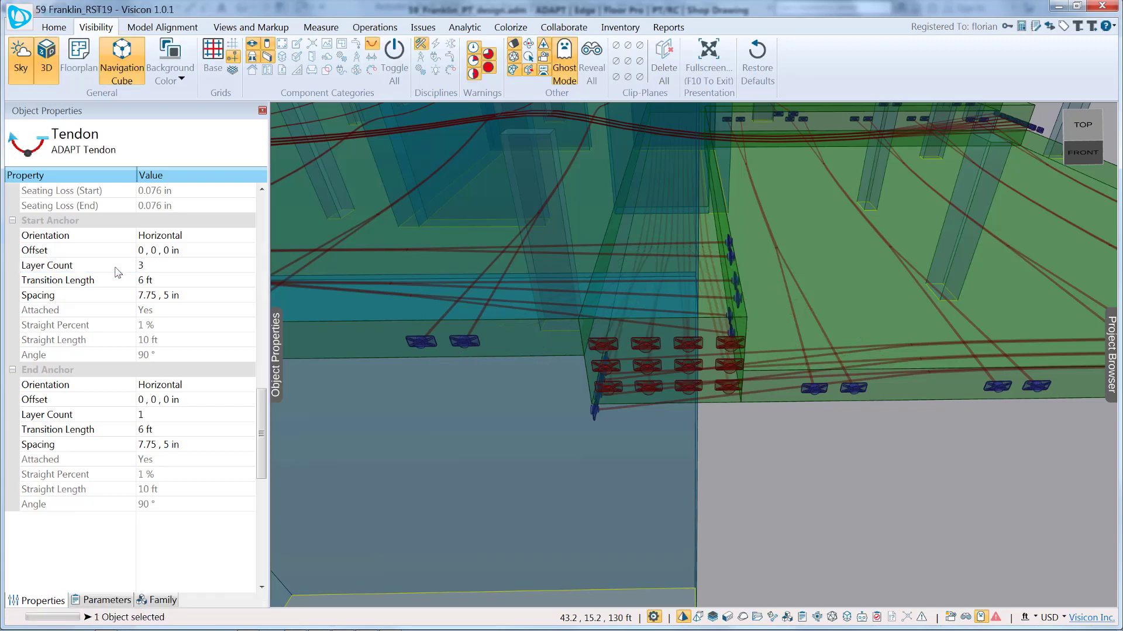
Step: Set the start anchor spacing to 7 in horizontally and 4.5 in vertically
left_click(128, 299)
double_click(157, 297)
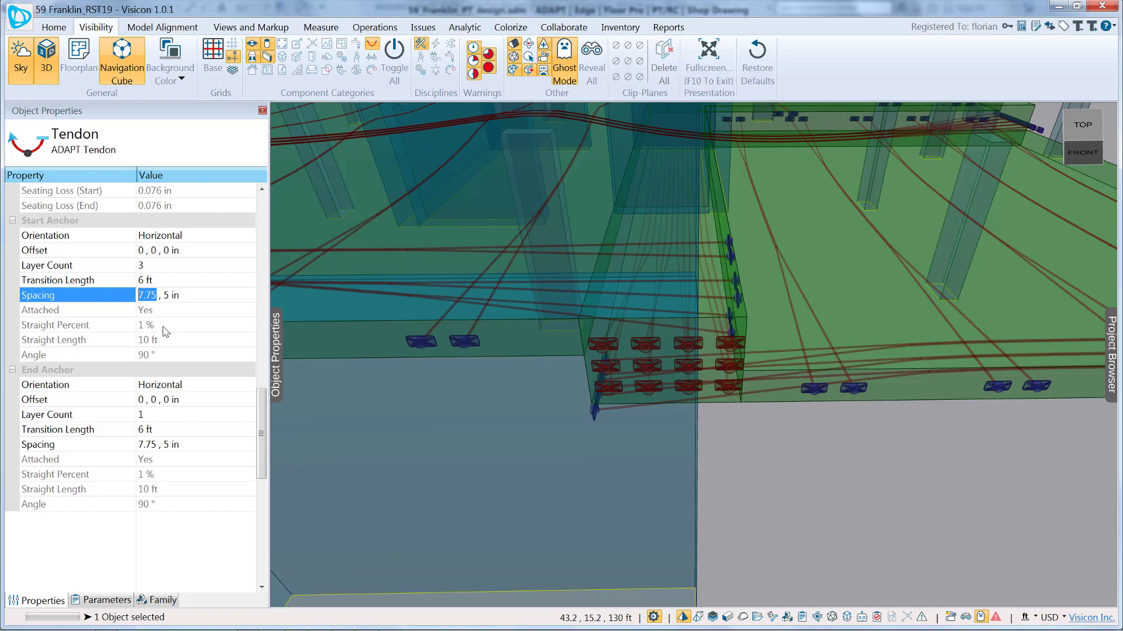
type("7")
key("Return")
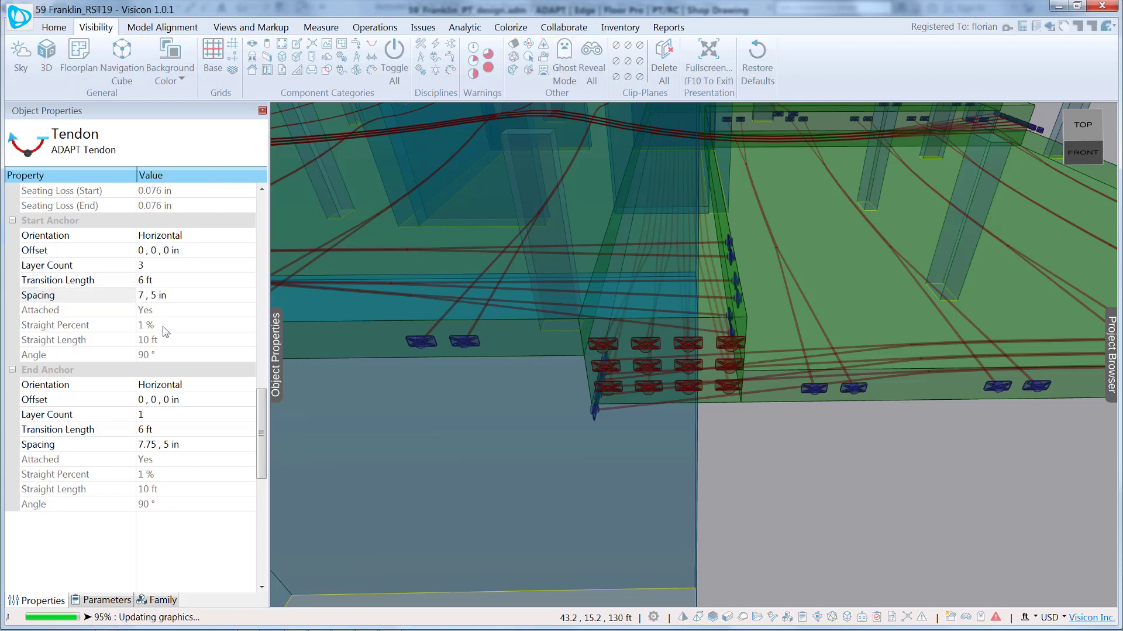
left_click(156, 297)
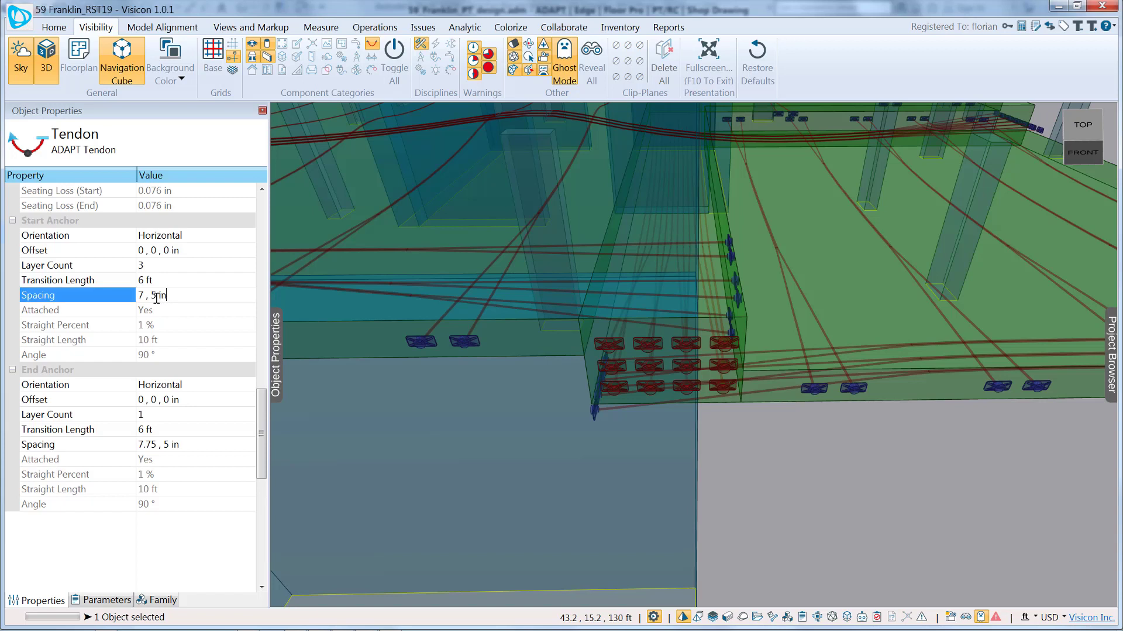
double_click(155, 296)
type("7.5")
key("Return")
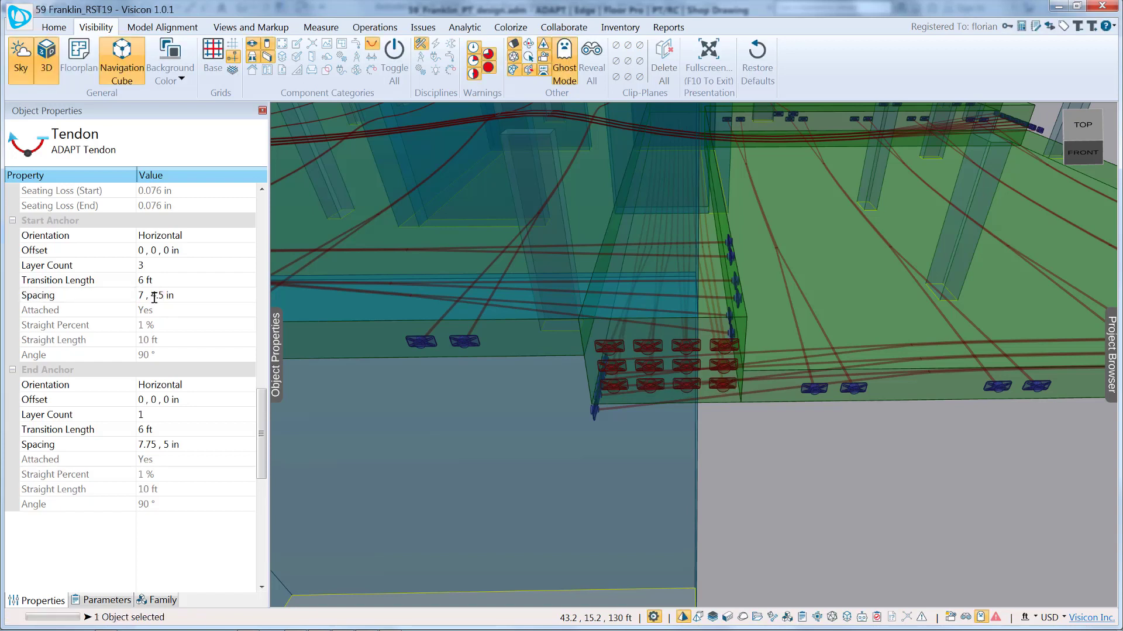
Step: Enter 12 in as the third value of the start anchor offset and correct it to -12 in
scroll(643, 396, "up", 3)
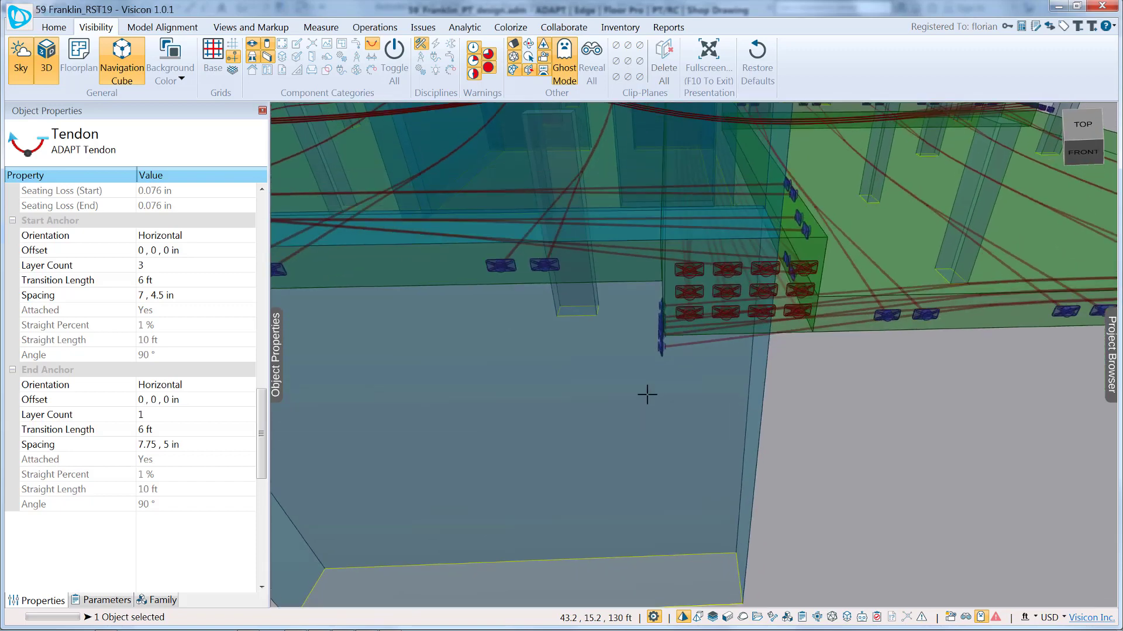
scroll(671, 381, "up", 3)
scroll(689, 376, "down", 3)
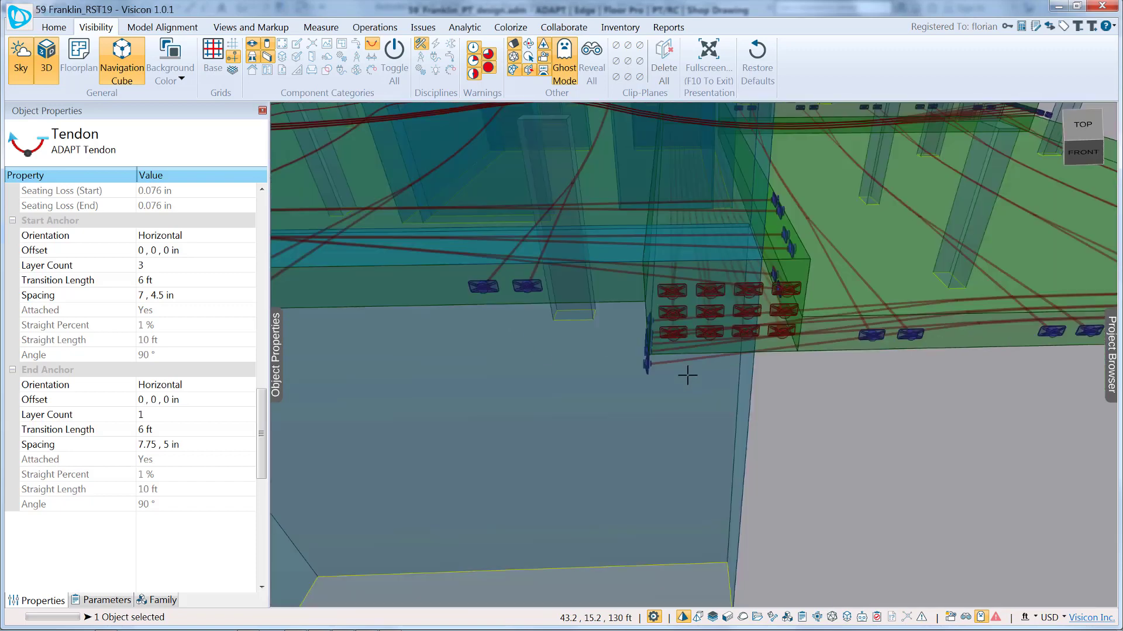
scroll(728, 360, "up", 3)
scroll(731, 354, "down", 3)
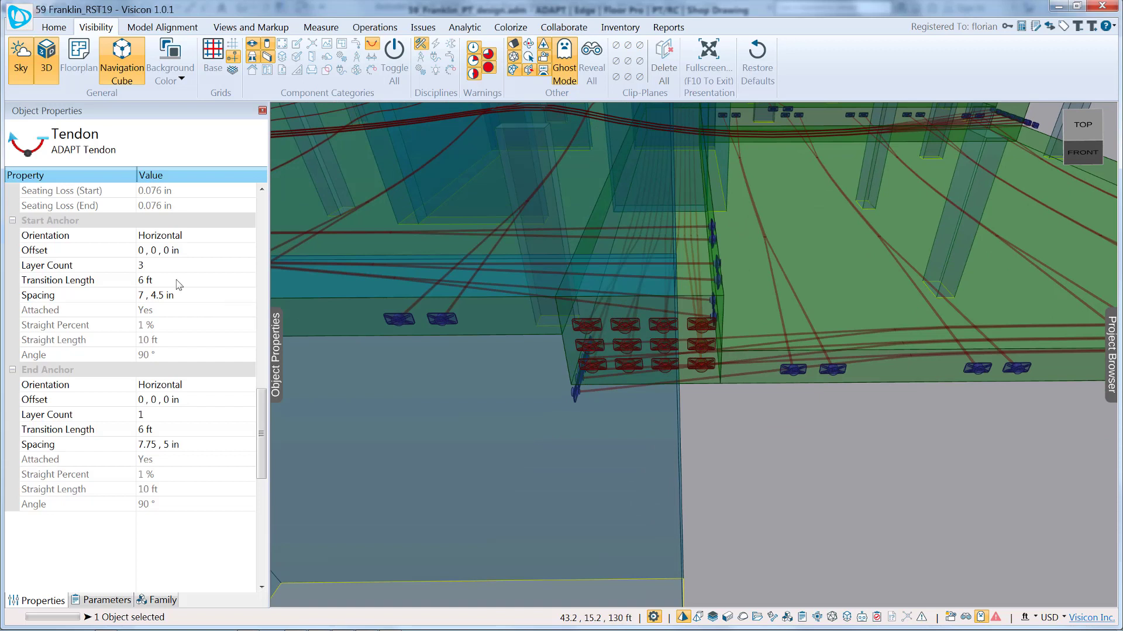
left_click(166, 255)
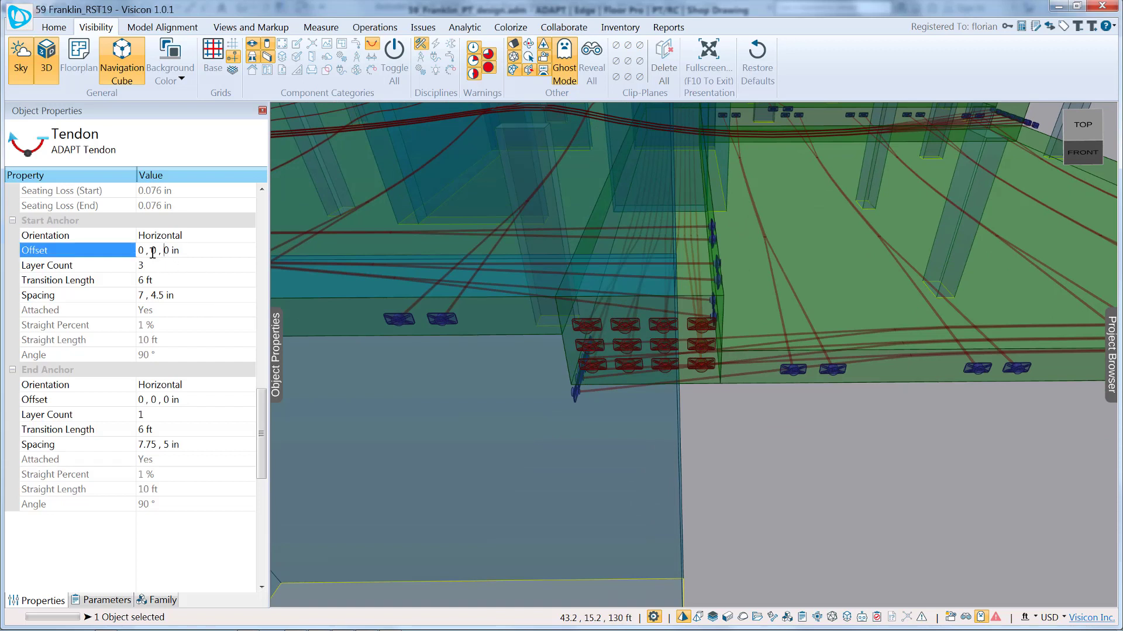
key("Right")
type("2")
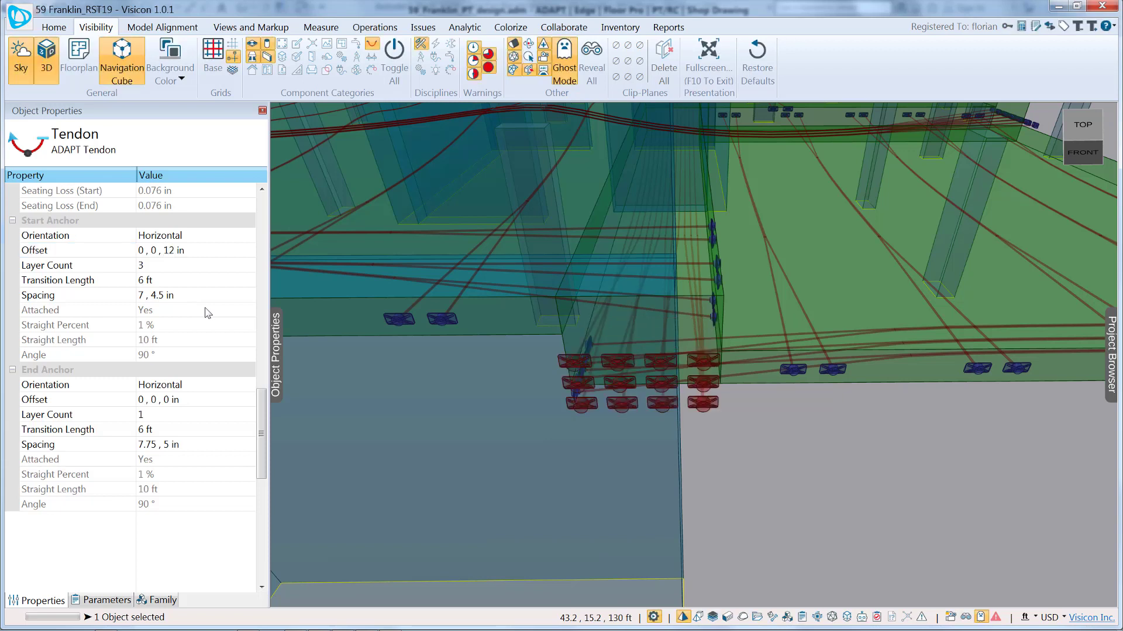
key("Return")
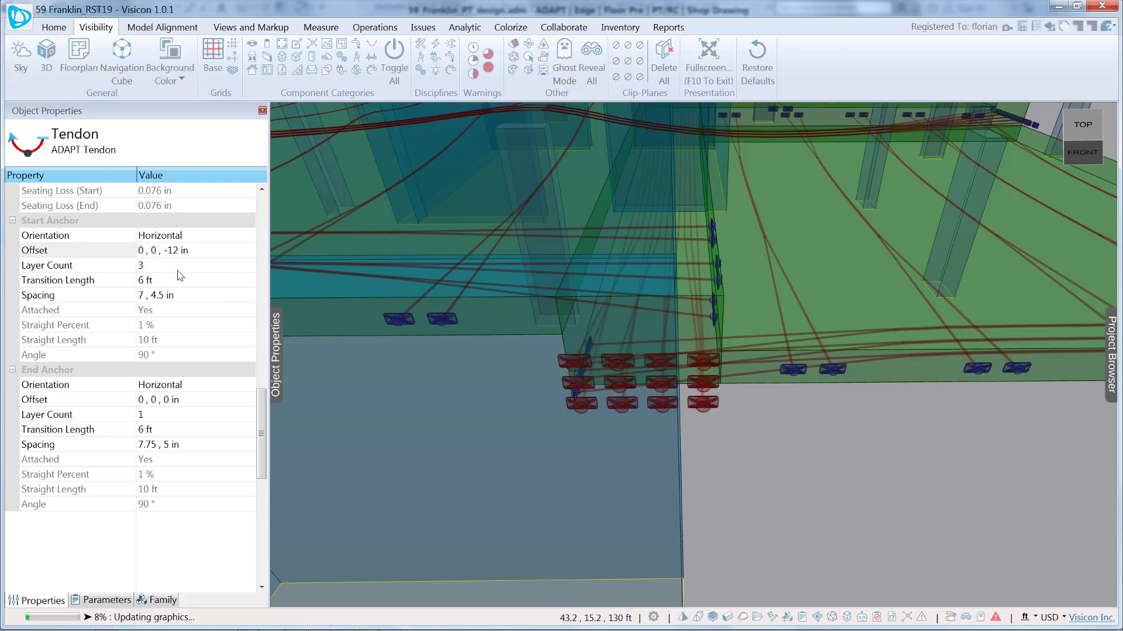
Step: Set the third value of the tendon's start anchor offset to 0 in
left_click(170, 250)
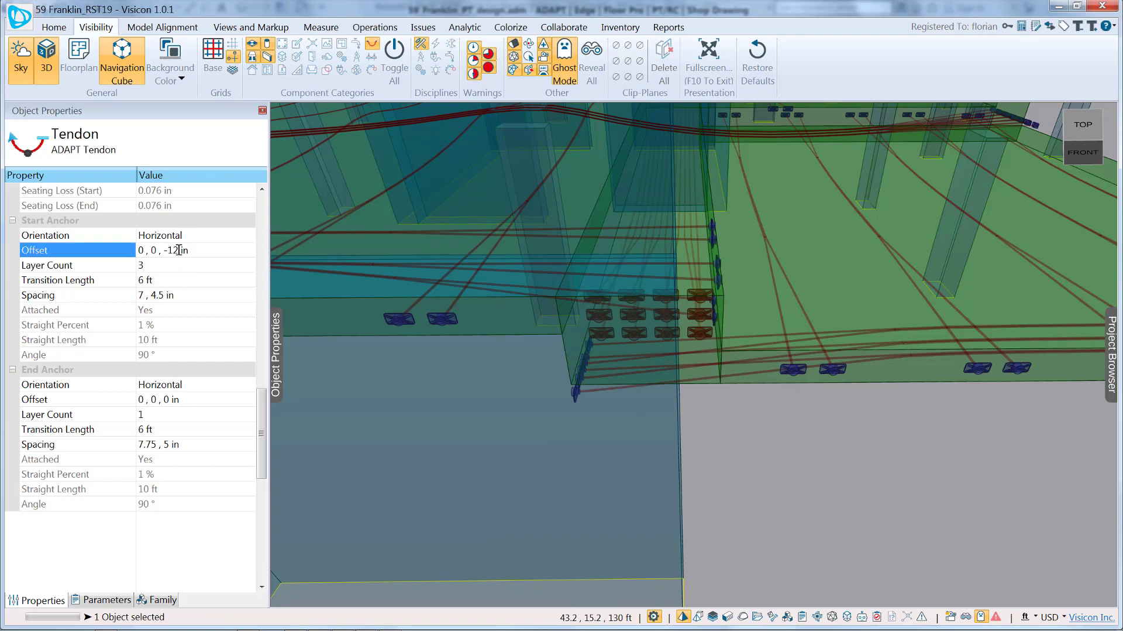
double_click(170, 251)
type("0")
key("Return")
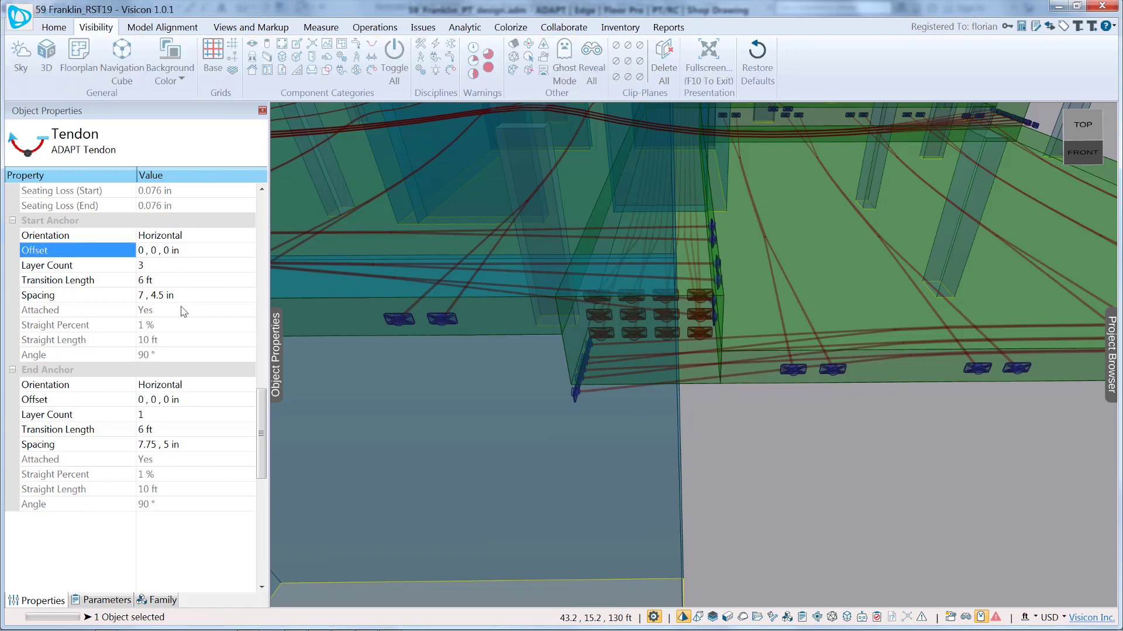
Step: Try 12 in as the first value of the start anchor offset and return it to 0 in
left_click(143, 254)
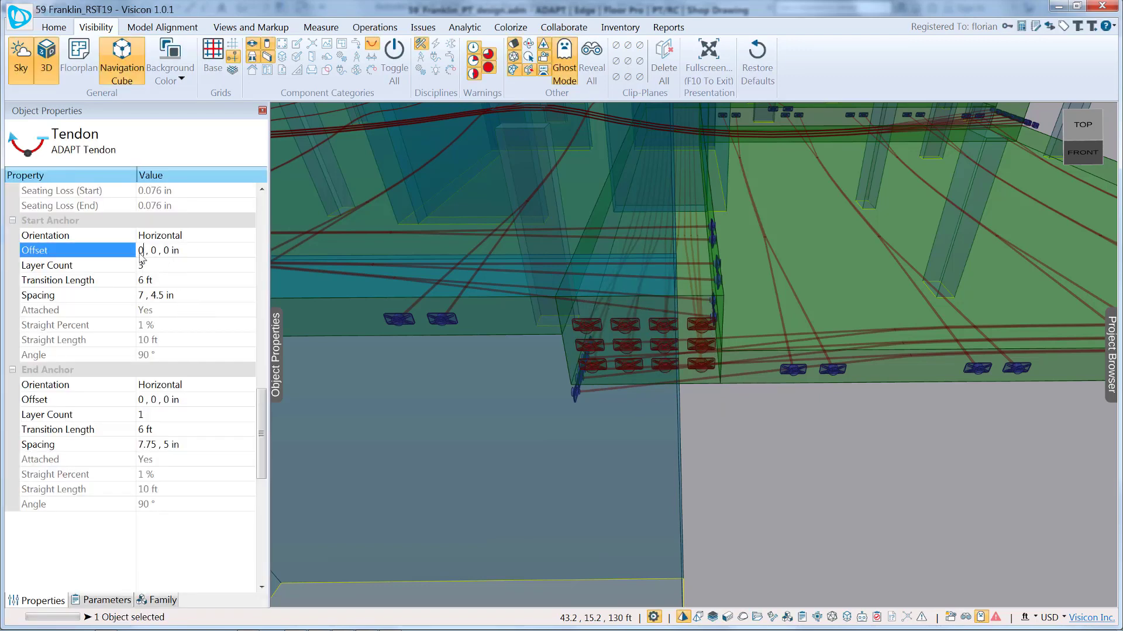
double_click(143, 254)
type("12")
key("Return")
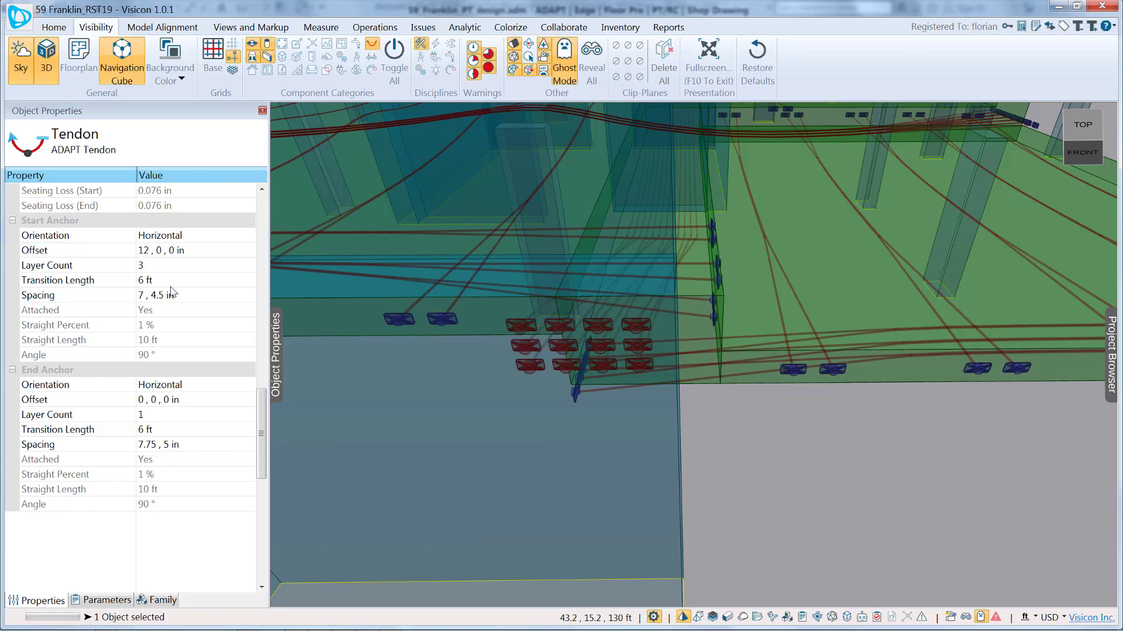
left_click(140, 251)
type("0")
key("Return")
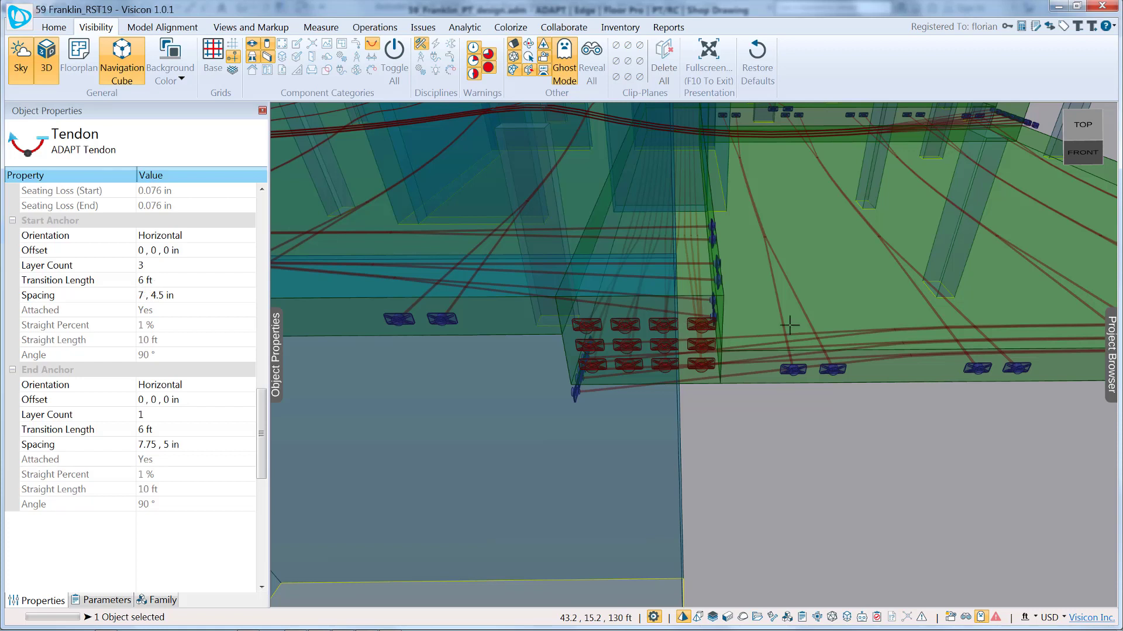
Step: Set the start anchor's transition length to 3 ft and change it to 12 ft
left_click(148, 283)
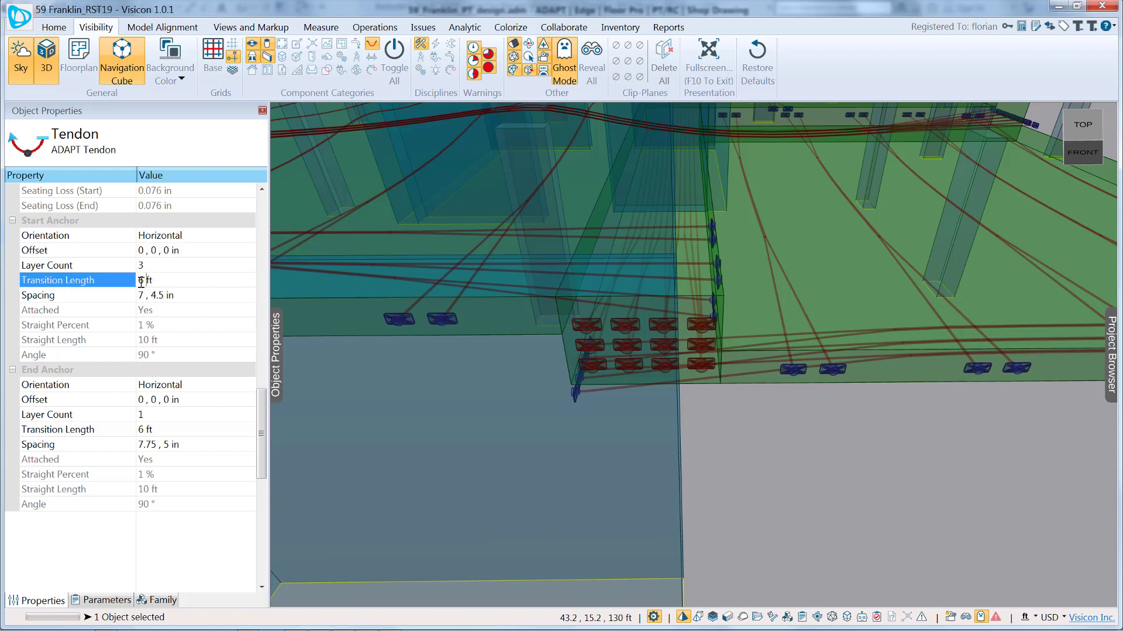
type("3")
key("Return")
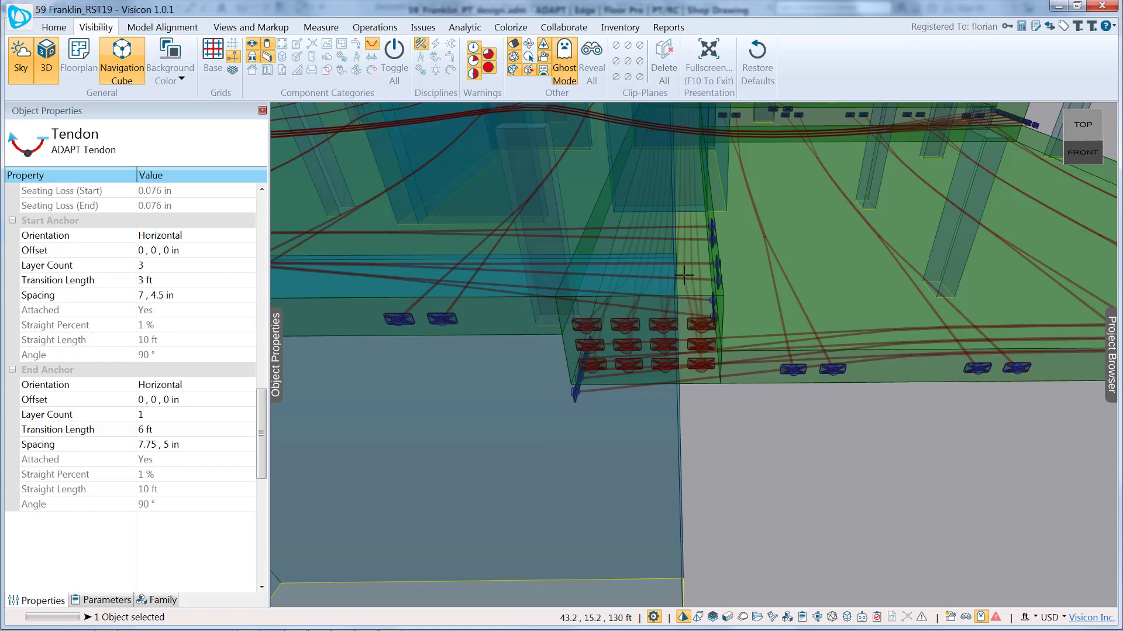
left_click(142, 282)
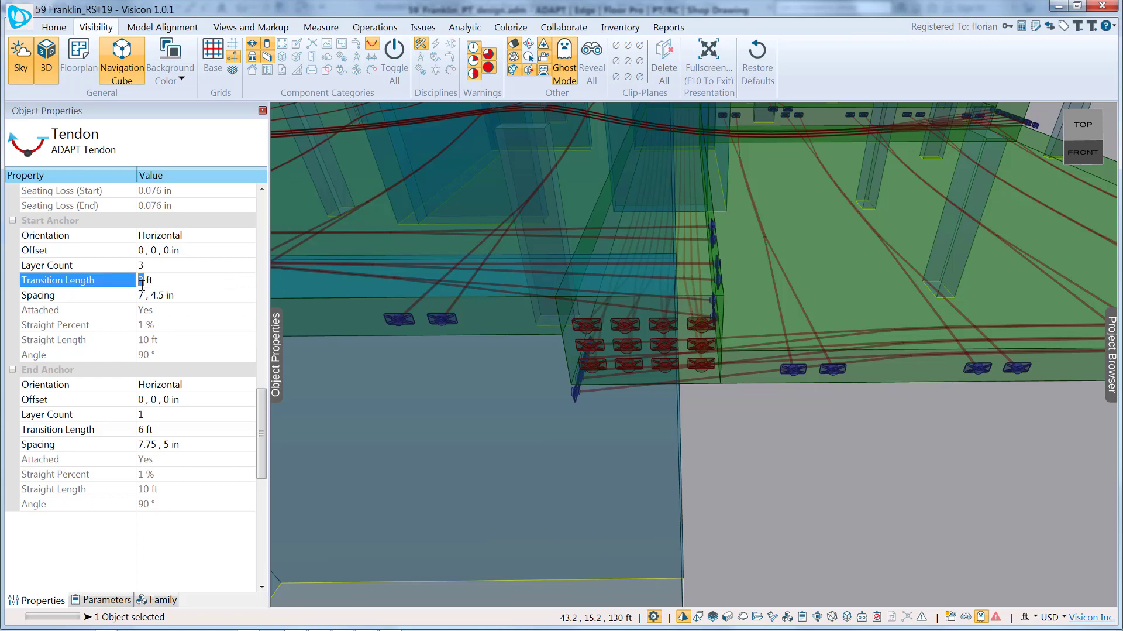
type("12")
key("Return")
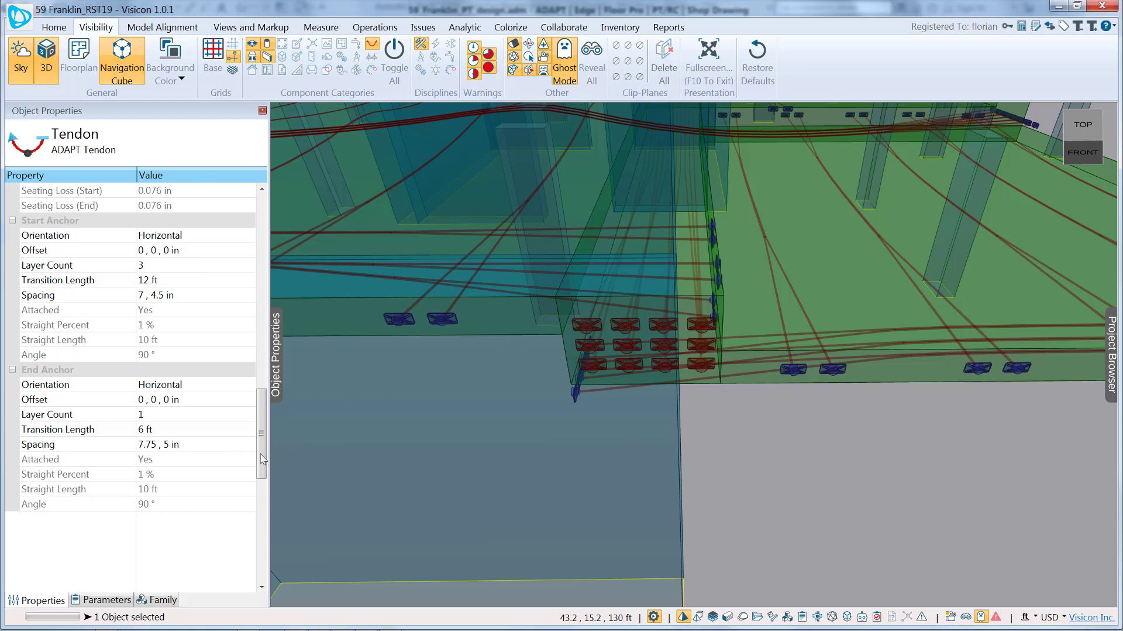
Step: Switch the tendon's post-tensioning system to Round multi-strand, inspect its single anchor, and return the system to Mono-strand flat bundle
left_click_drag(262, 459, 290, 229)
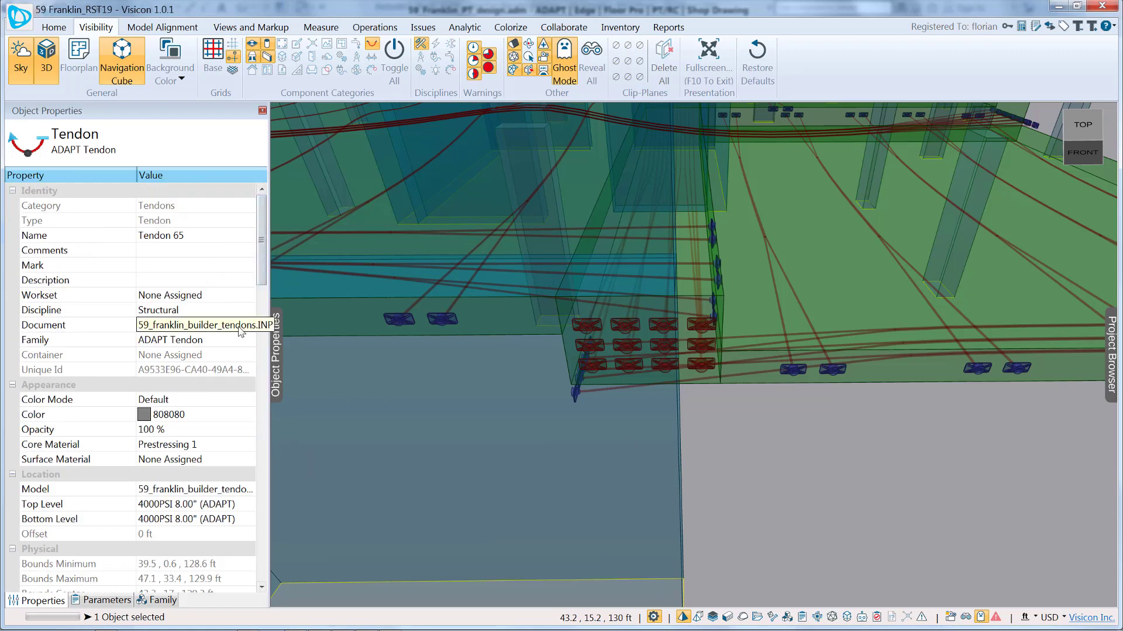
scroll(187, 418, "down", 5)
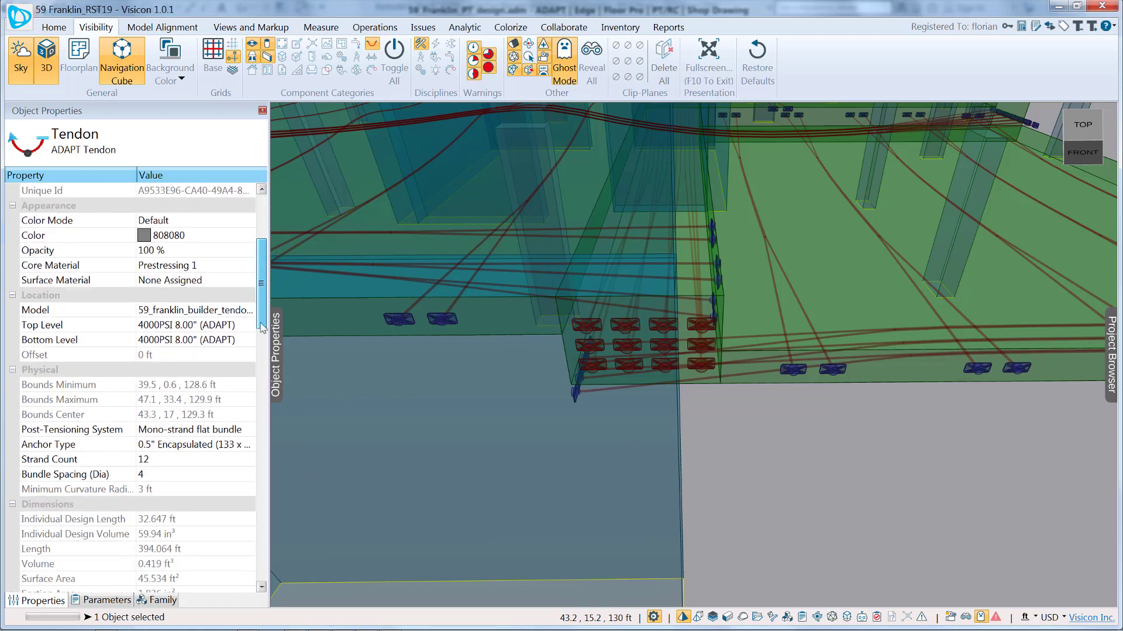
left_click(243, 371)
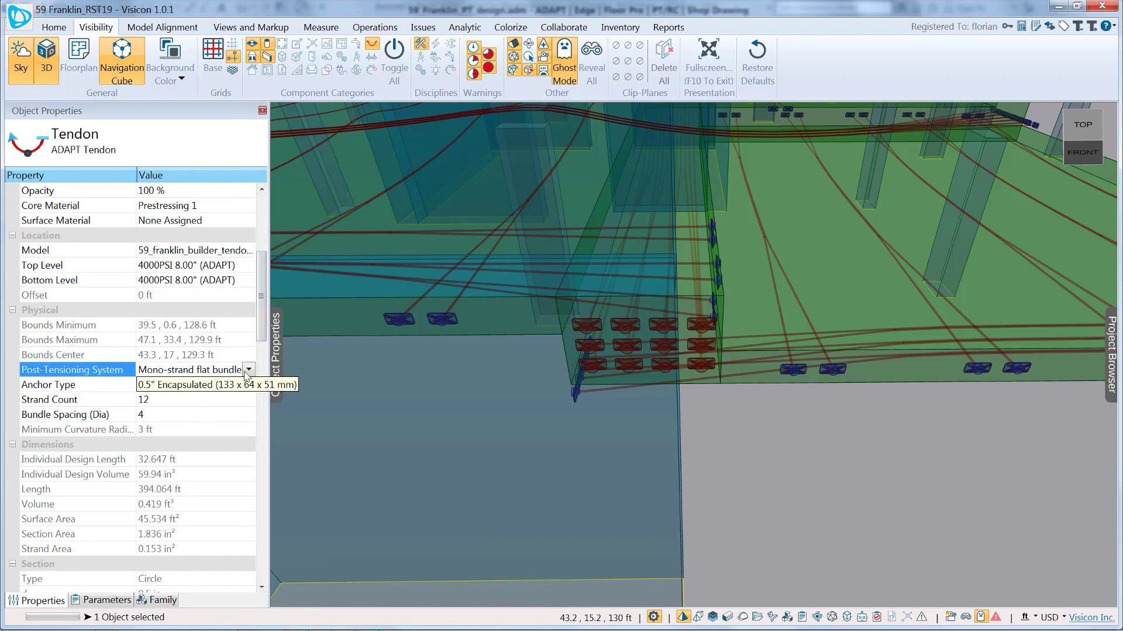
left_click(248, 370)
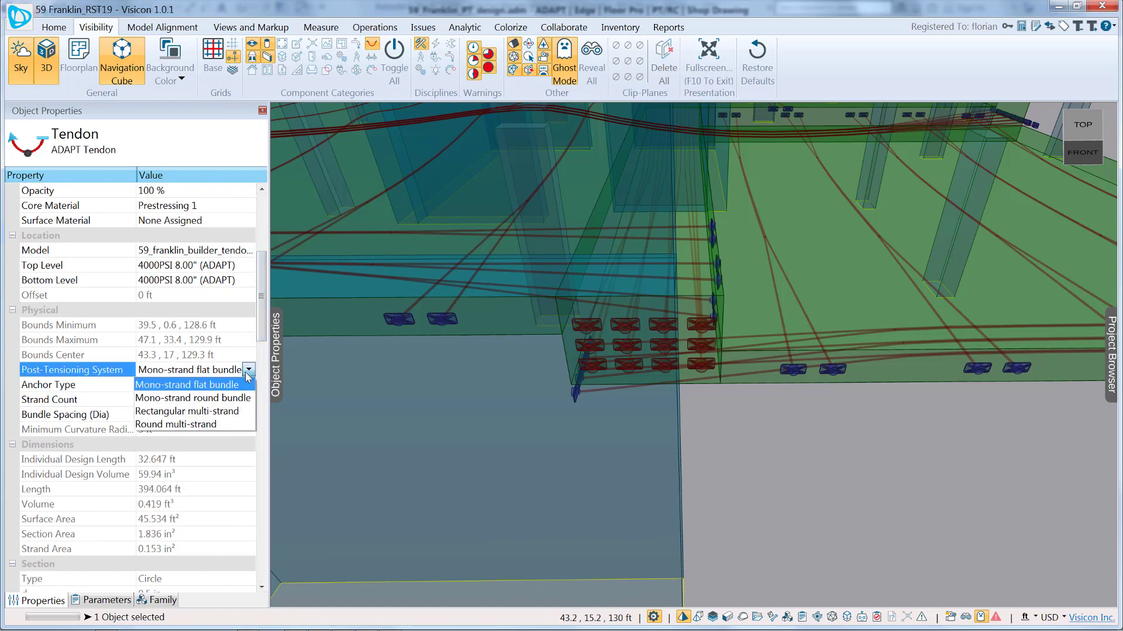
left_click(230, 424)
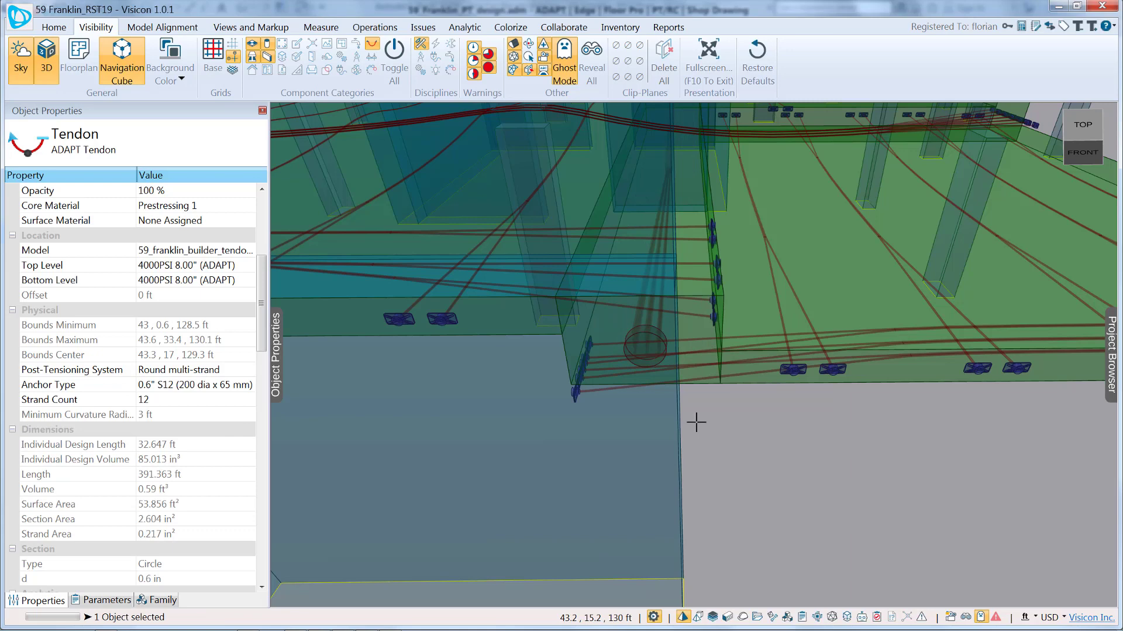
left_click_drag(506, 429, 703, 429)
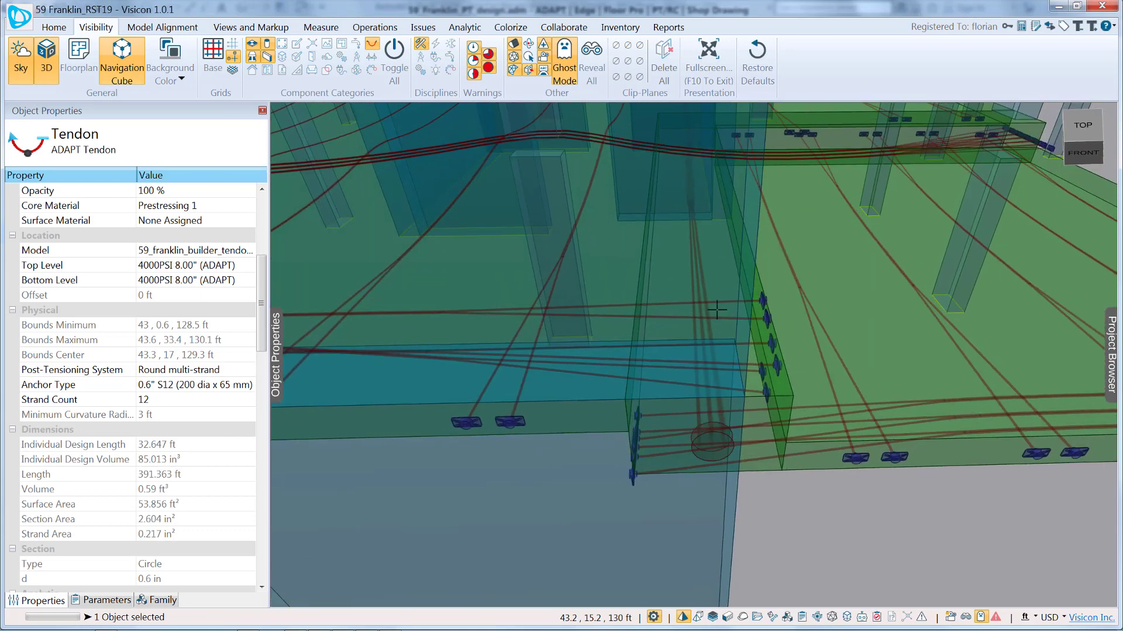
scroll(707, 451, "down", 3)
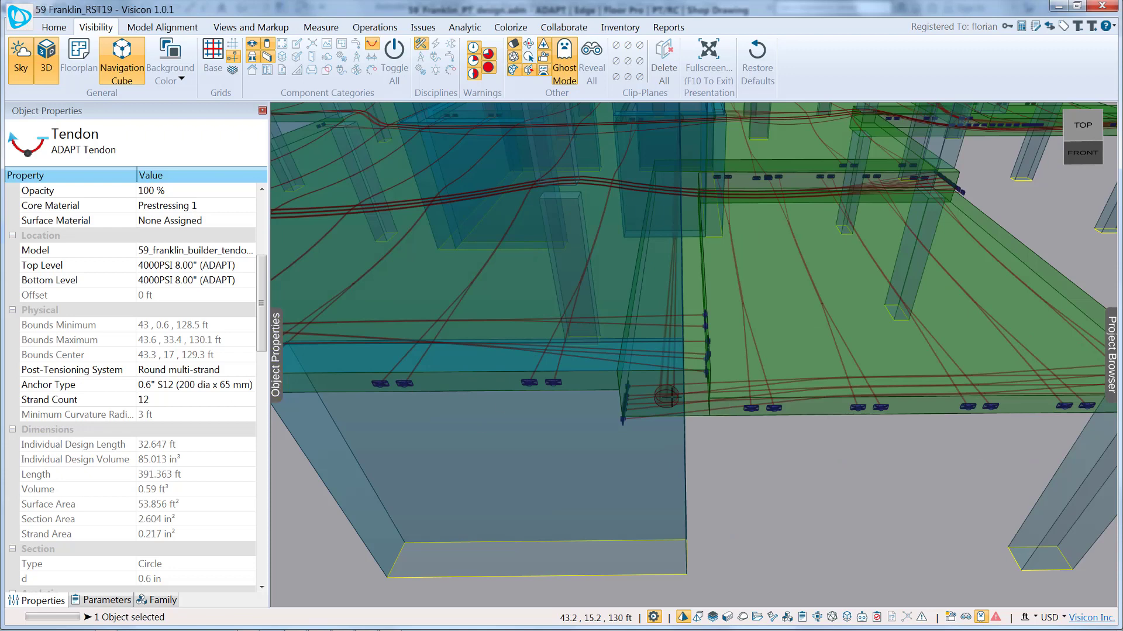
left_click(250, 370)
left_click(232, 386)
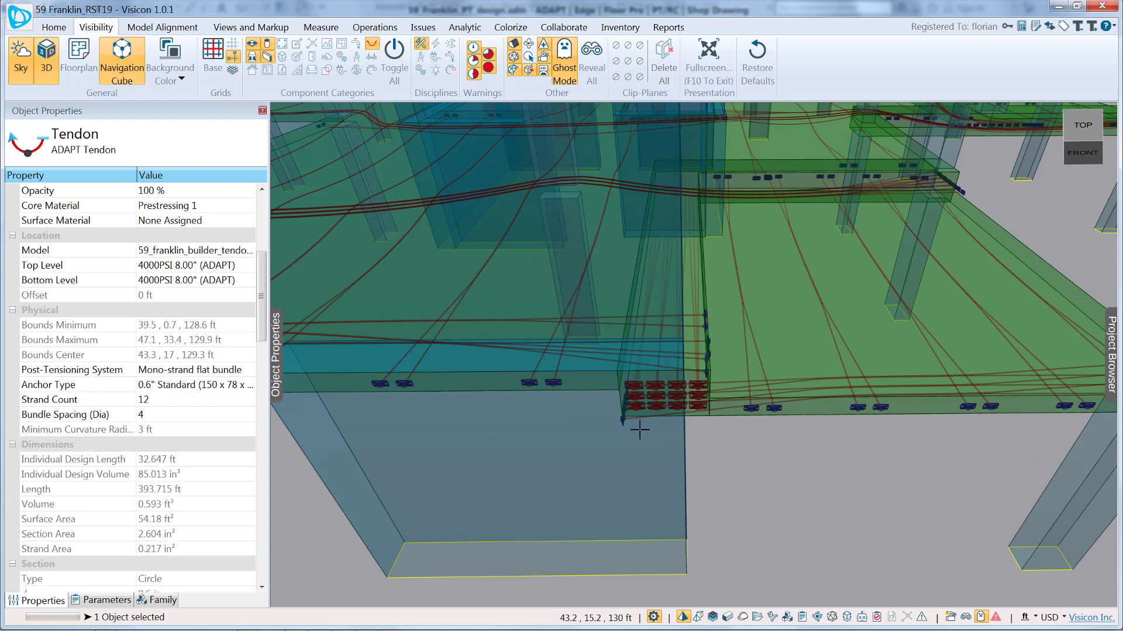
Step: Start merging a new model into the project
scroll(642, 431, "down", 5)
left_click_drag(783, 435, 770, 460)
scroll(783, 434, "up", 5)
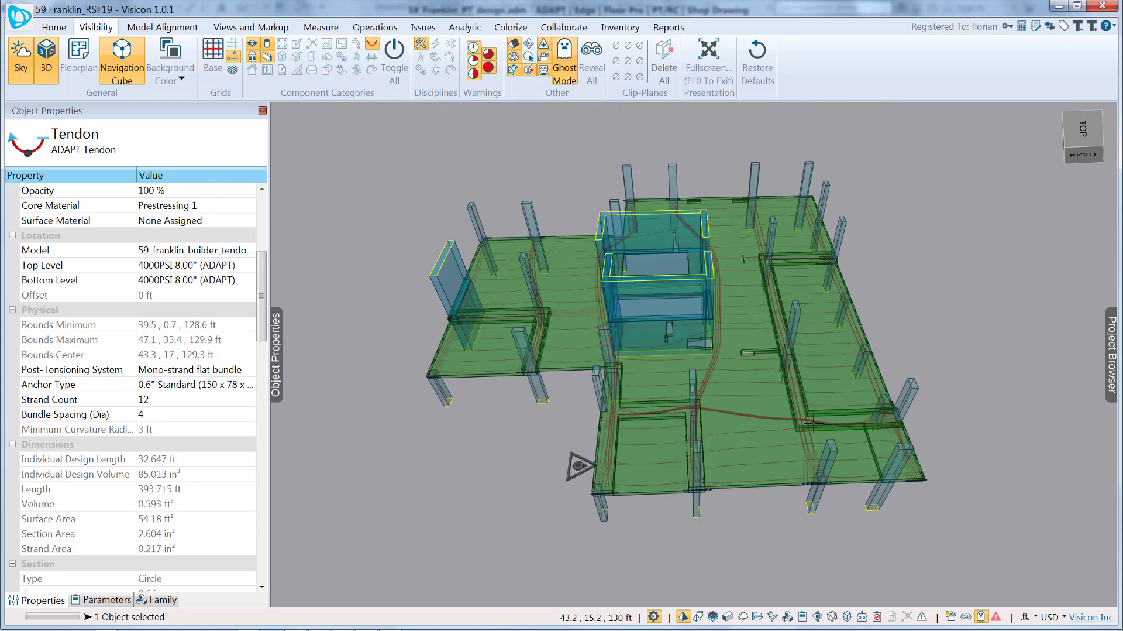
left_click(16, 22)
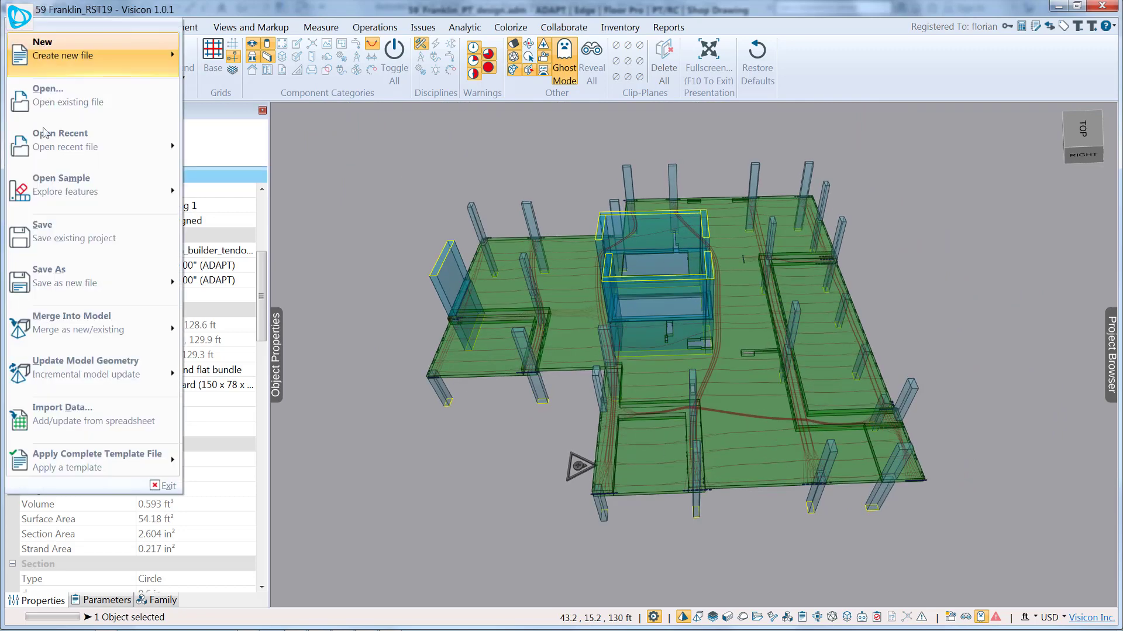
mouse_move(152, 323)
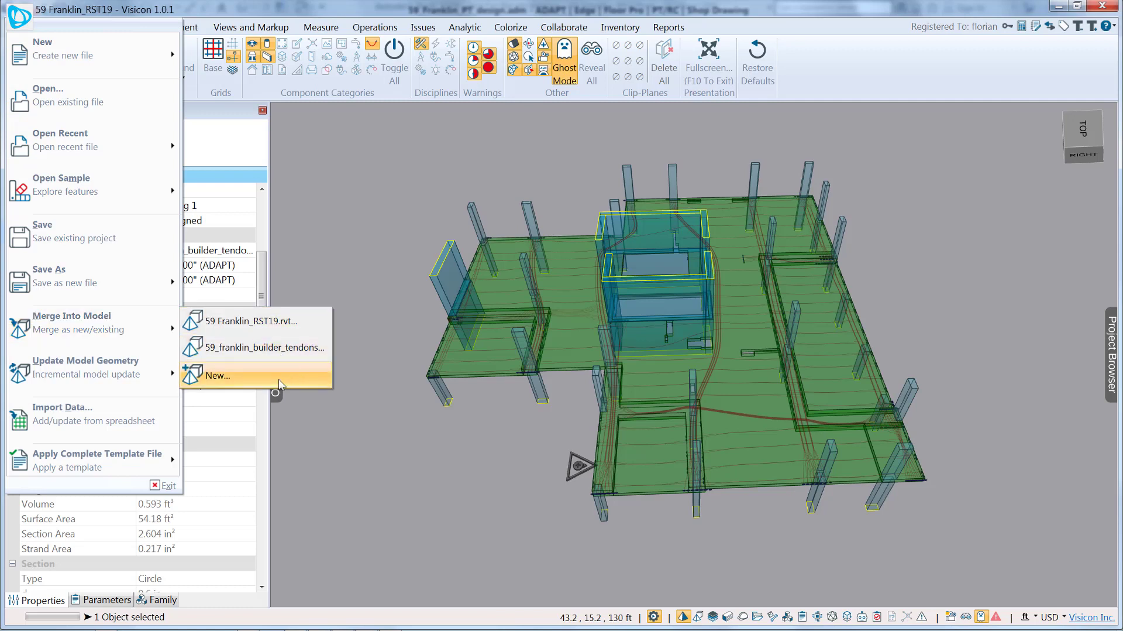